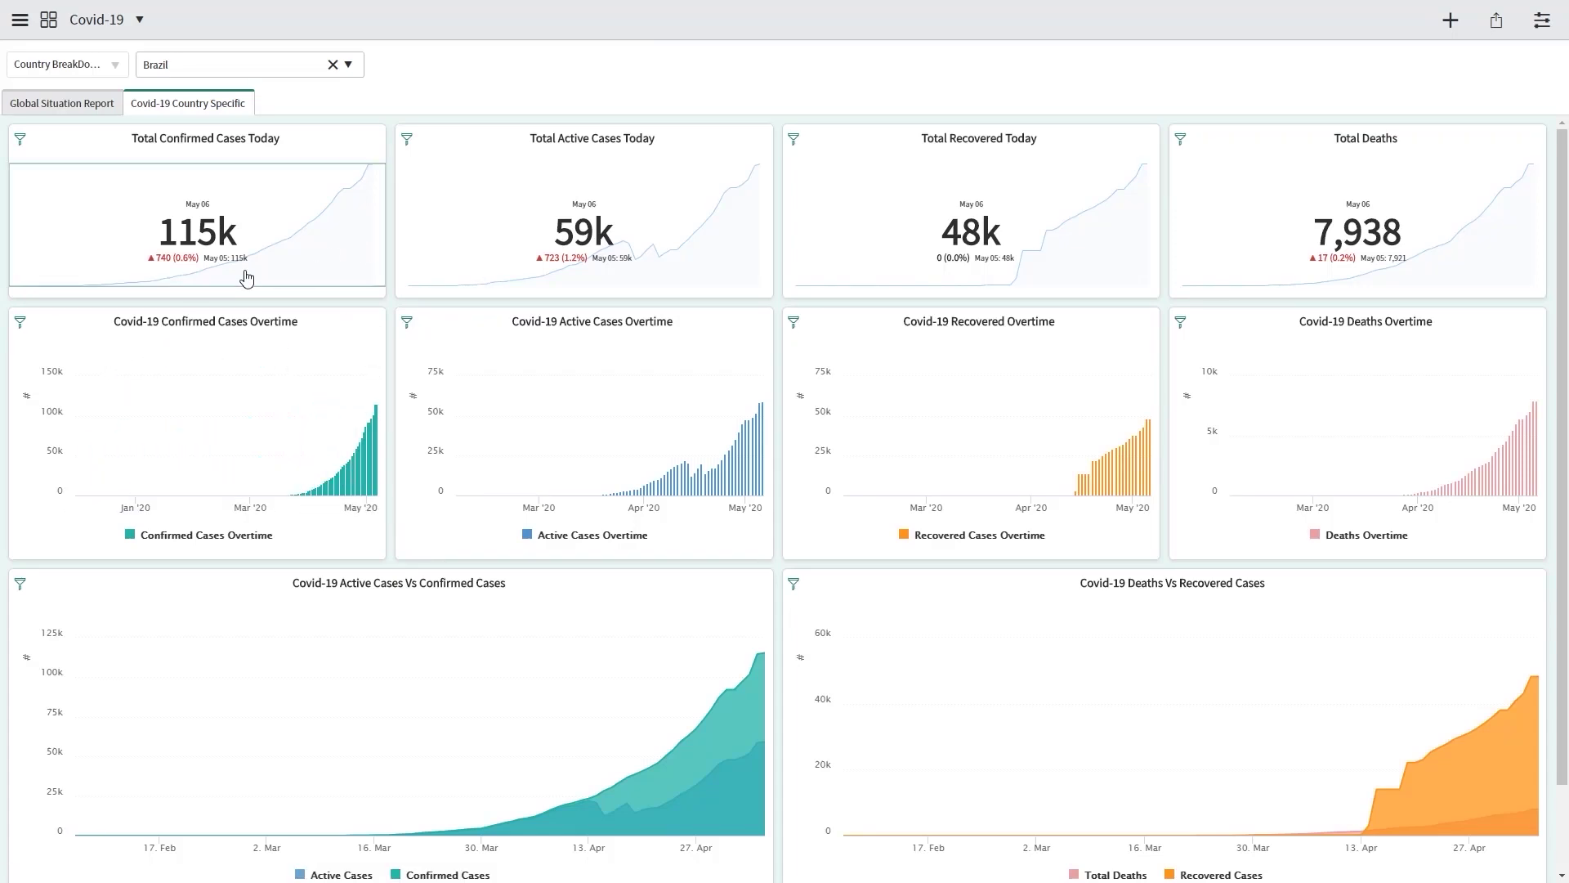
# Step: Reload the Covid-19 dashboard, view the Global Situation Report, then return to Country Specific
pyautogui.press('F5')
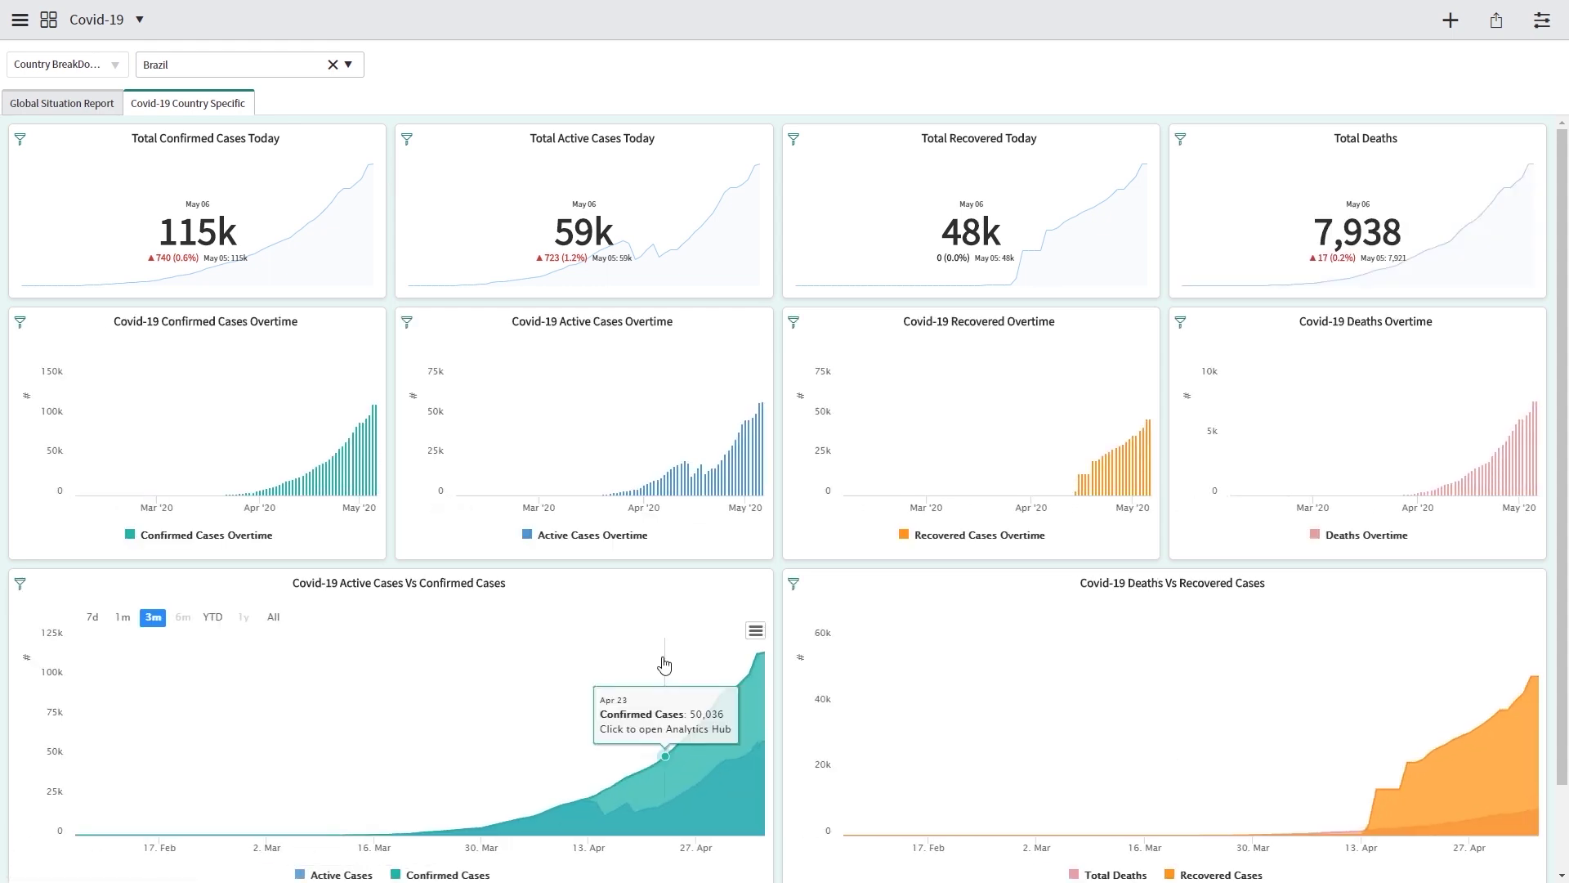
pyautogui.click(79, 104)
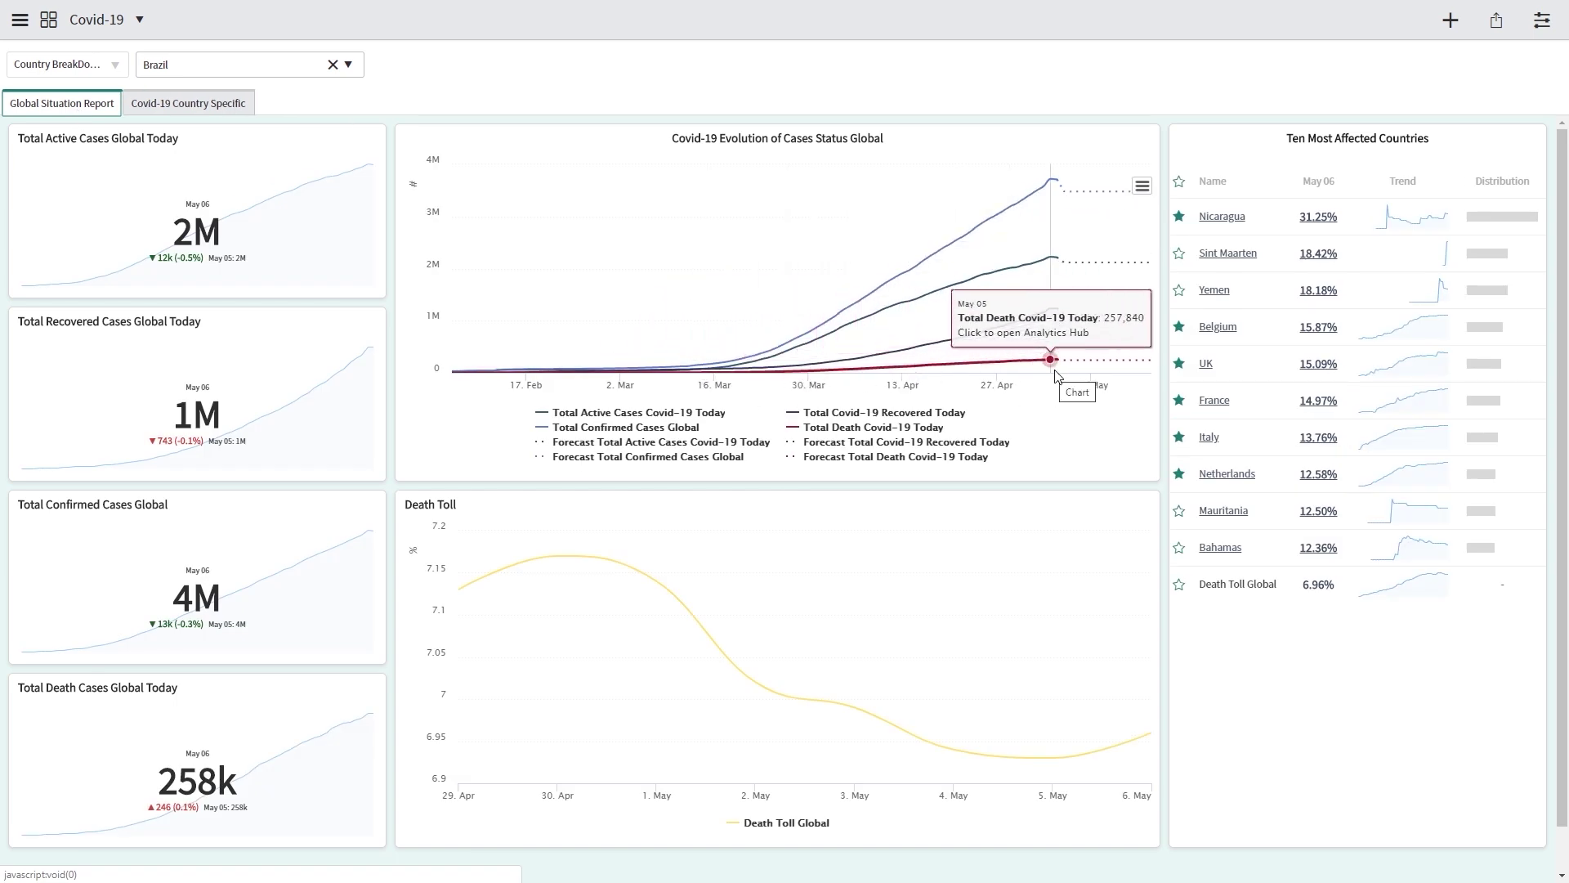
pyautogui.click(245, 102)
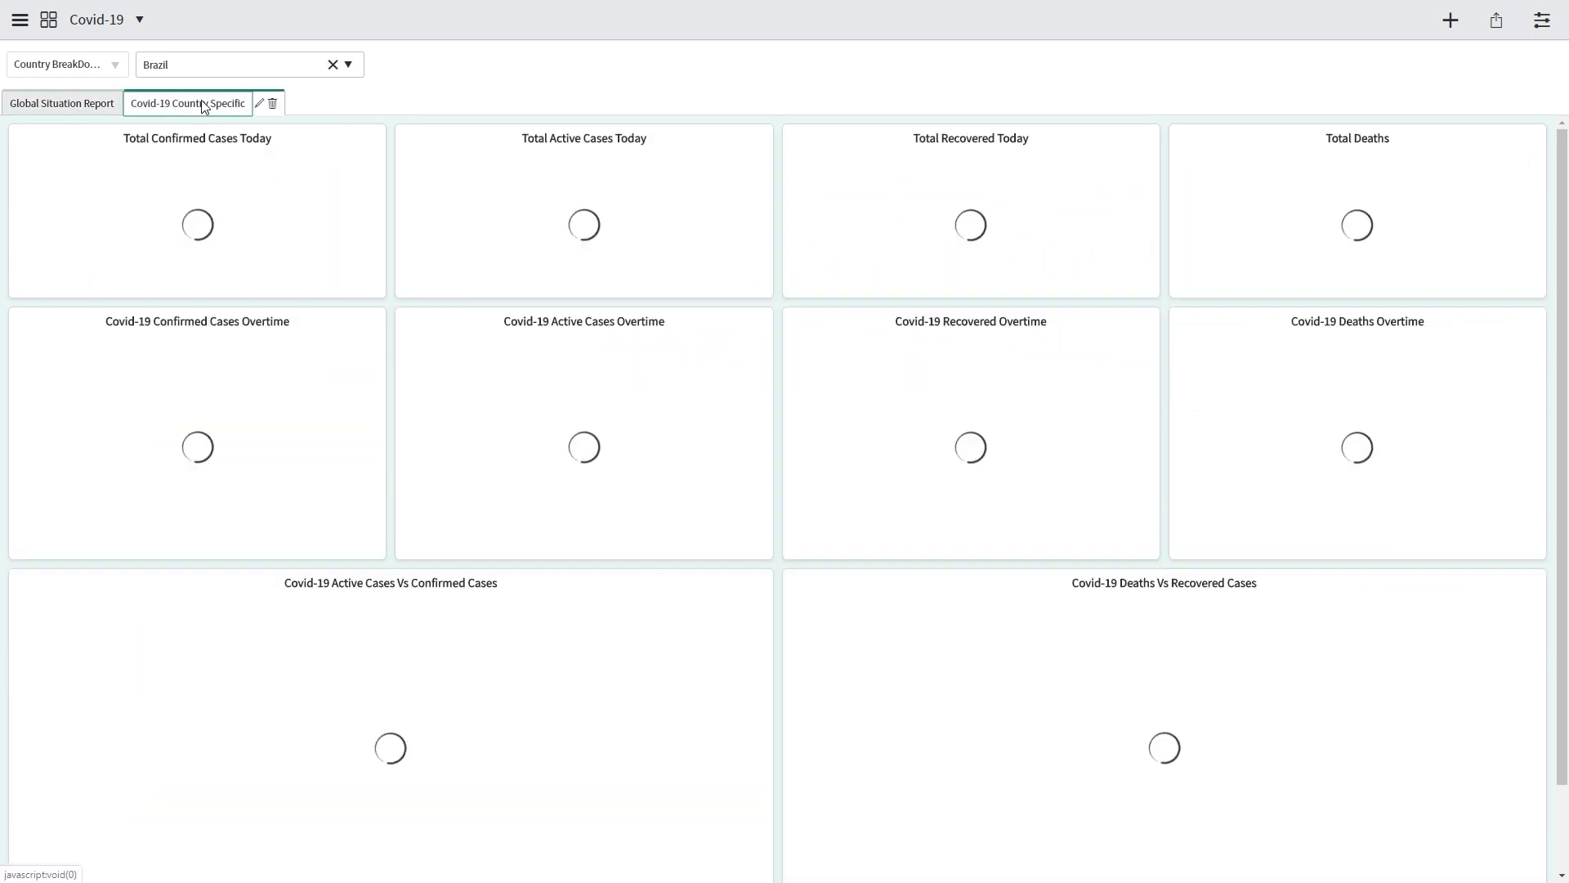
# Step: Replace Brazil with Antigua and Barbuda in the country filter and show last-7-days deaths
pyautogui.click(348, 65)
pyautogui.click(155, 196)
pyautogui.click(156, 227)
pyautogui.click(333, 414)
pyautogui.click(333, 65)
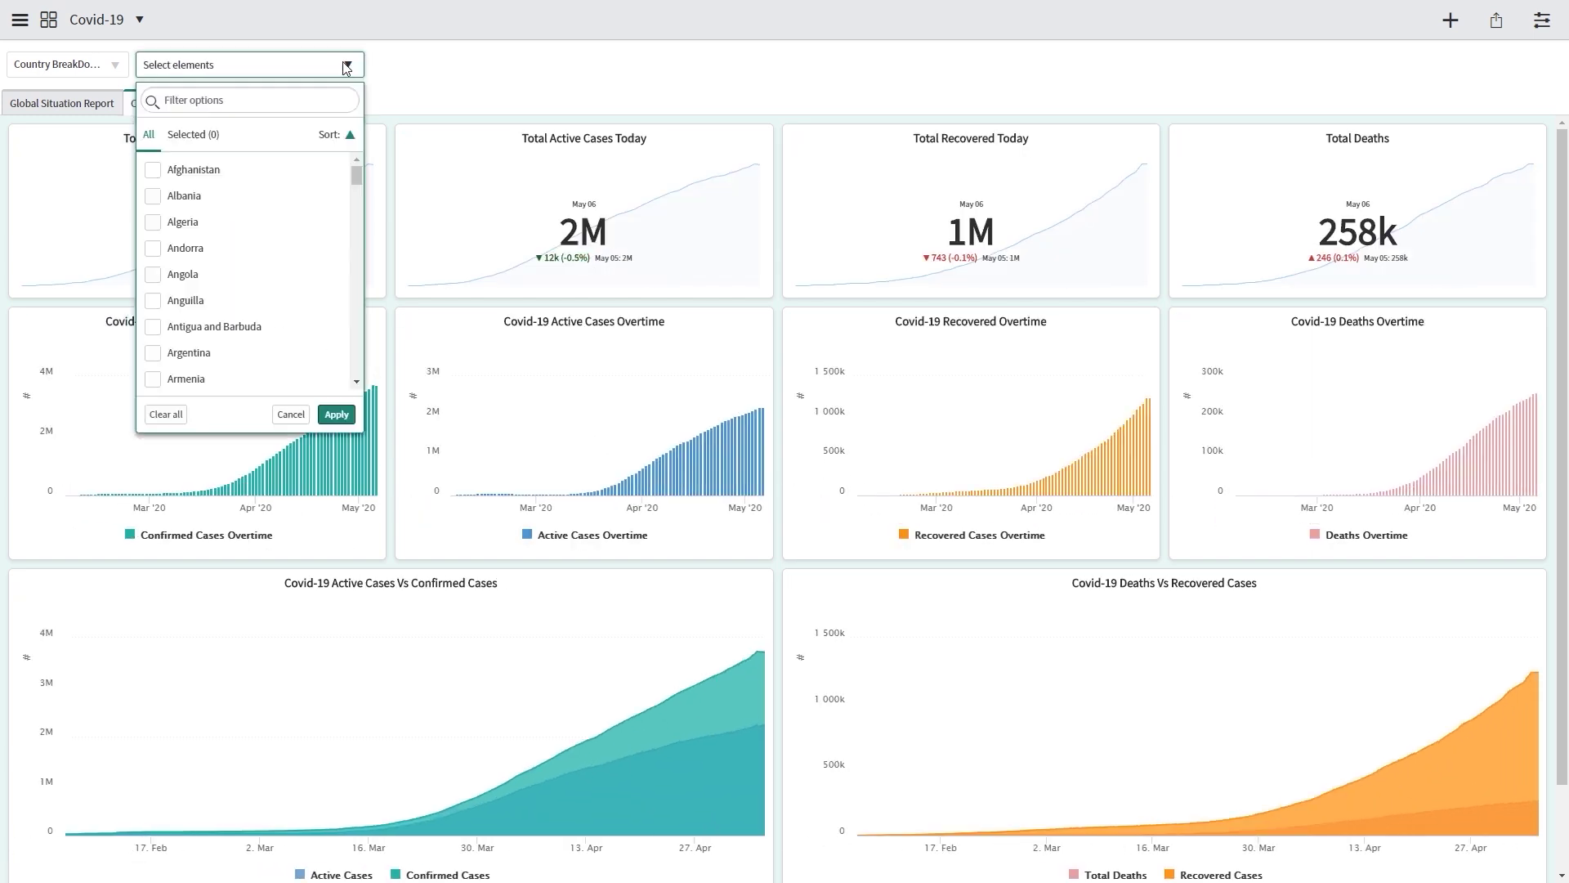
pyautogui.click(164, 335)
pyautogui.click(333, 414)
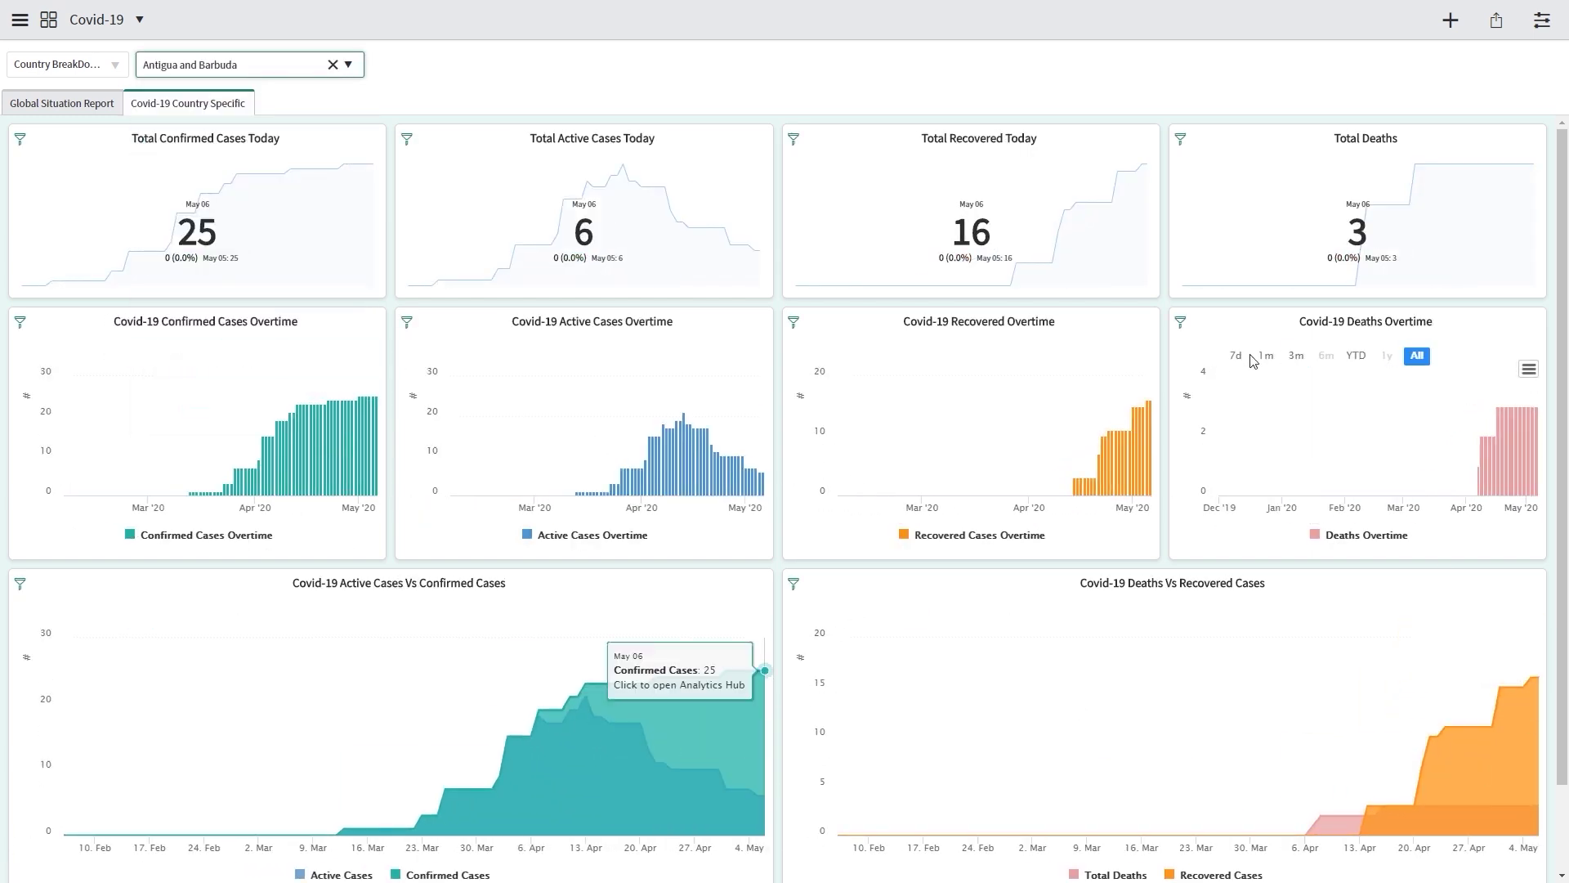
pyautogui.click(1250, 358)
pyautogui.moveTo(333, 354)
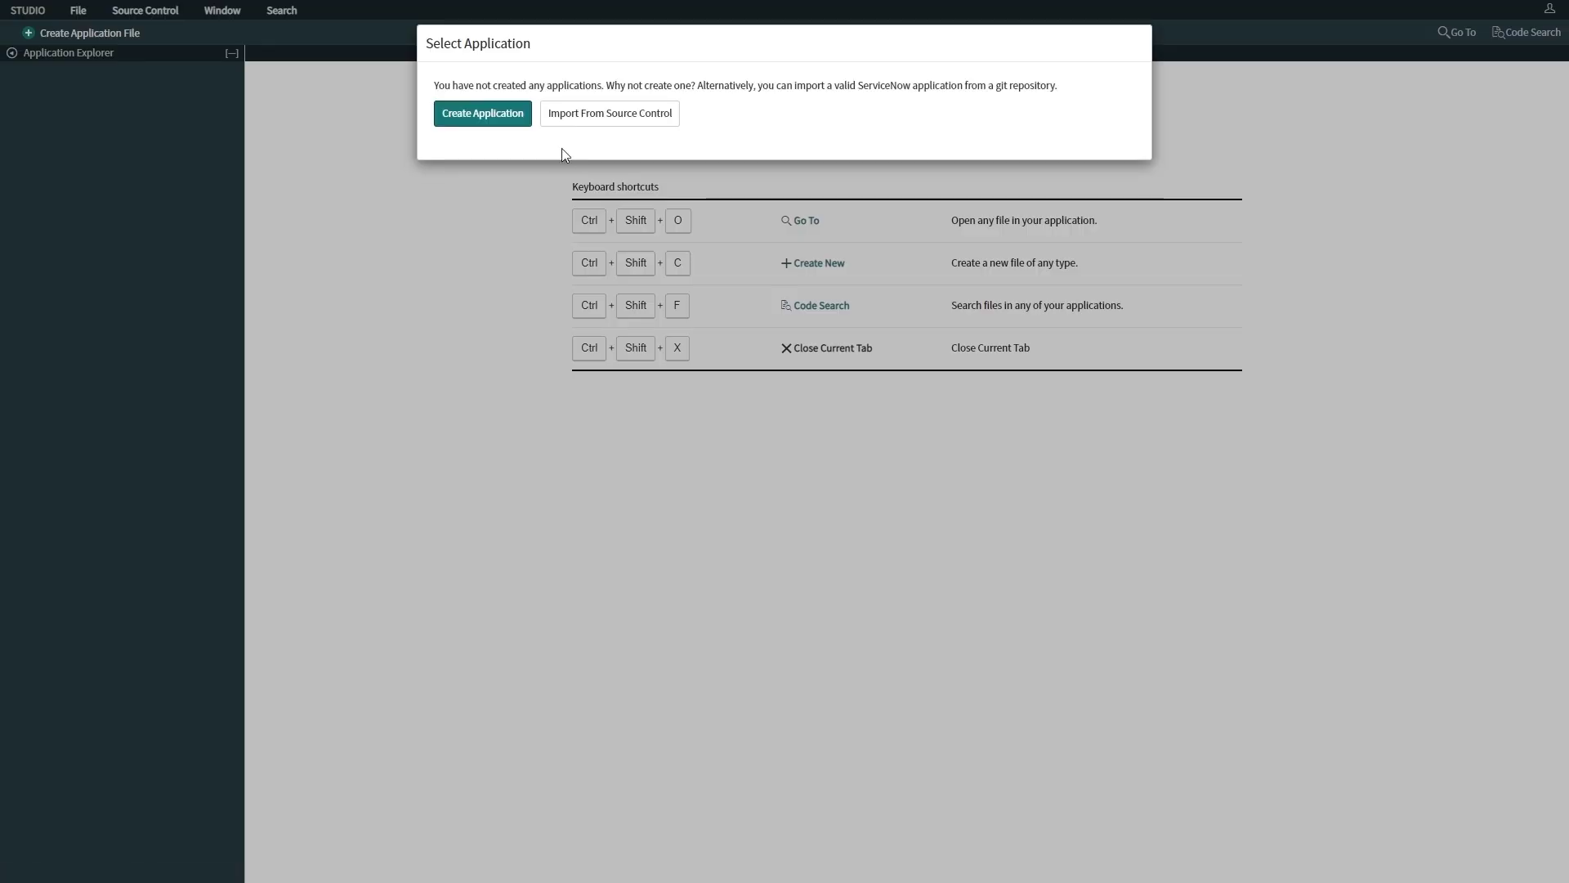
# Step: Choose Create Application in the Select Application dialog
pyautogui.click(524, 124)
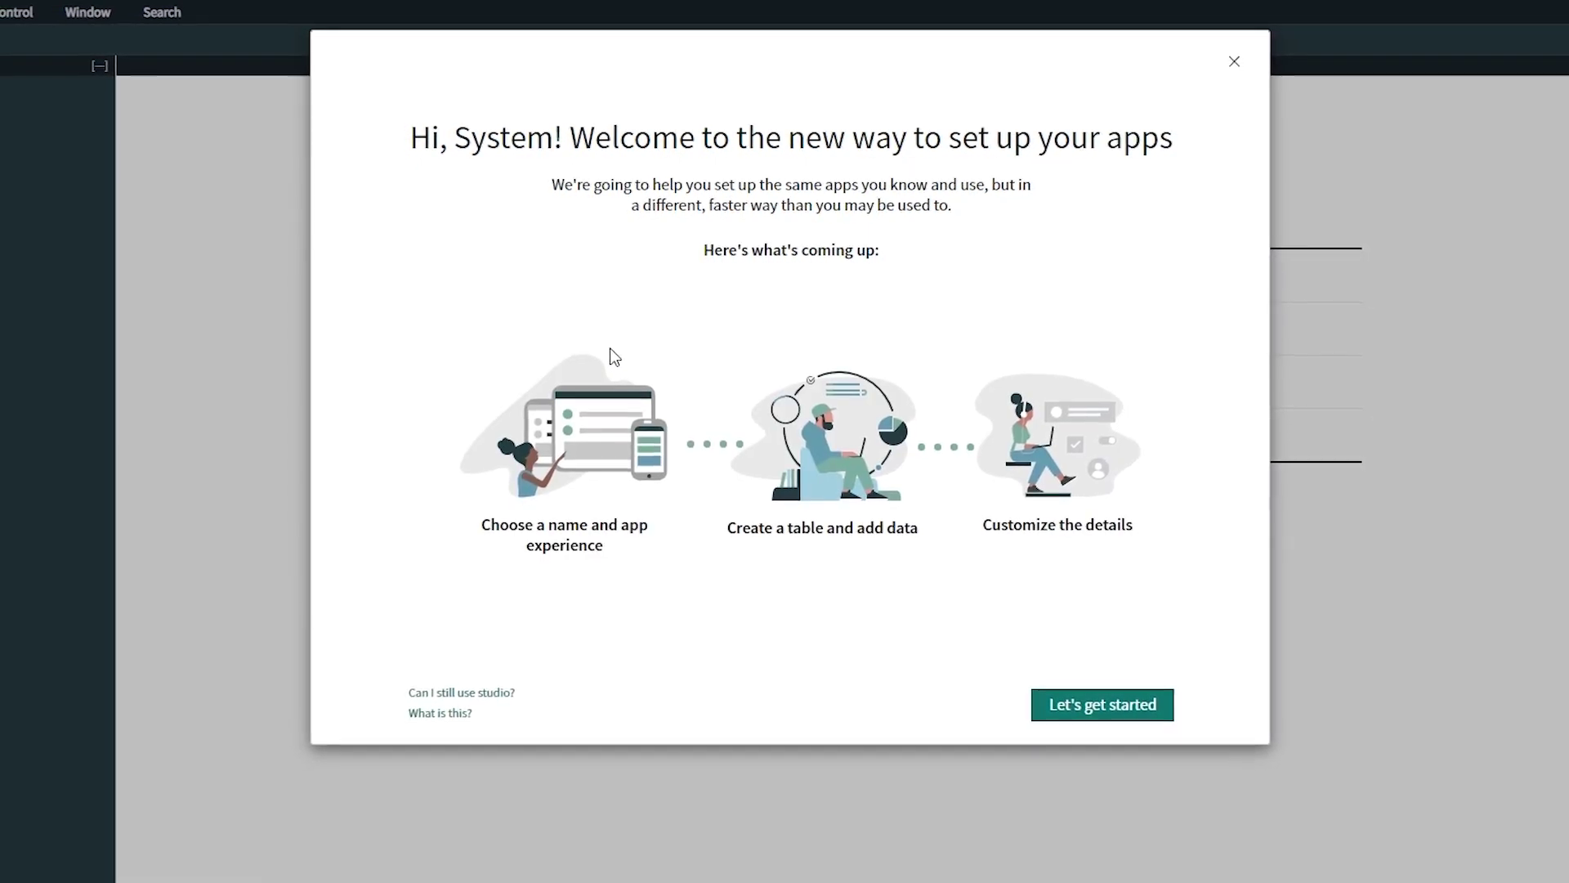
# Step: Name the new app 'Covid 19' with the description 'covid 19 Dashboard'
pyautogui.click(1086, 711)
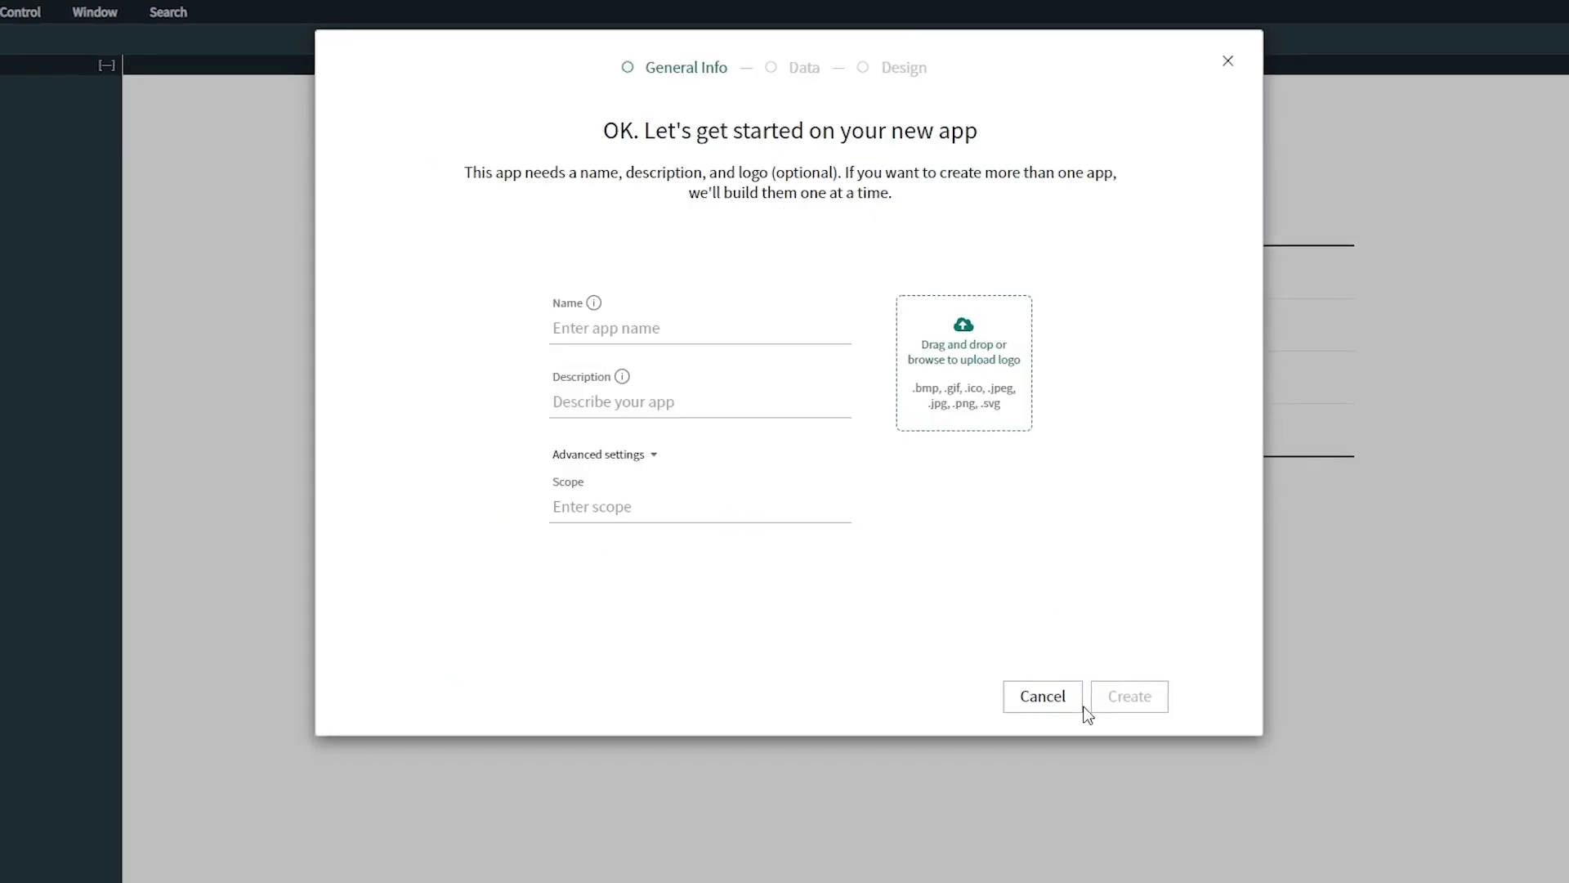
pyautogui.click(634, 326)
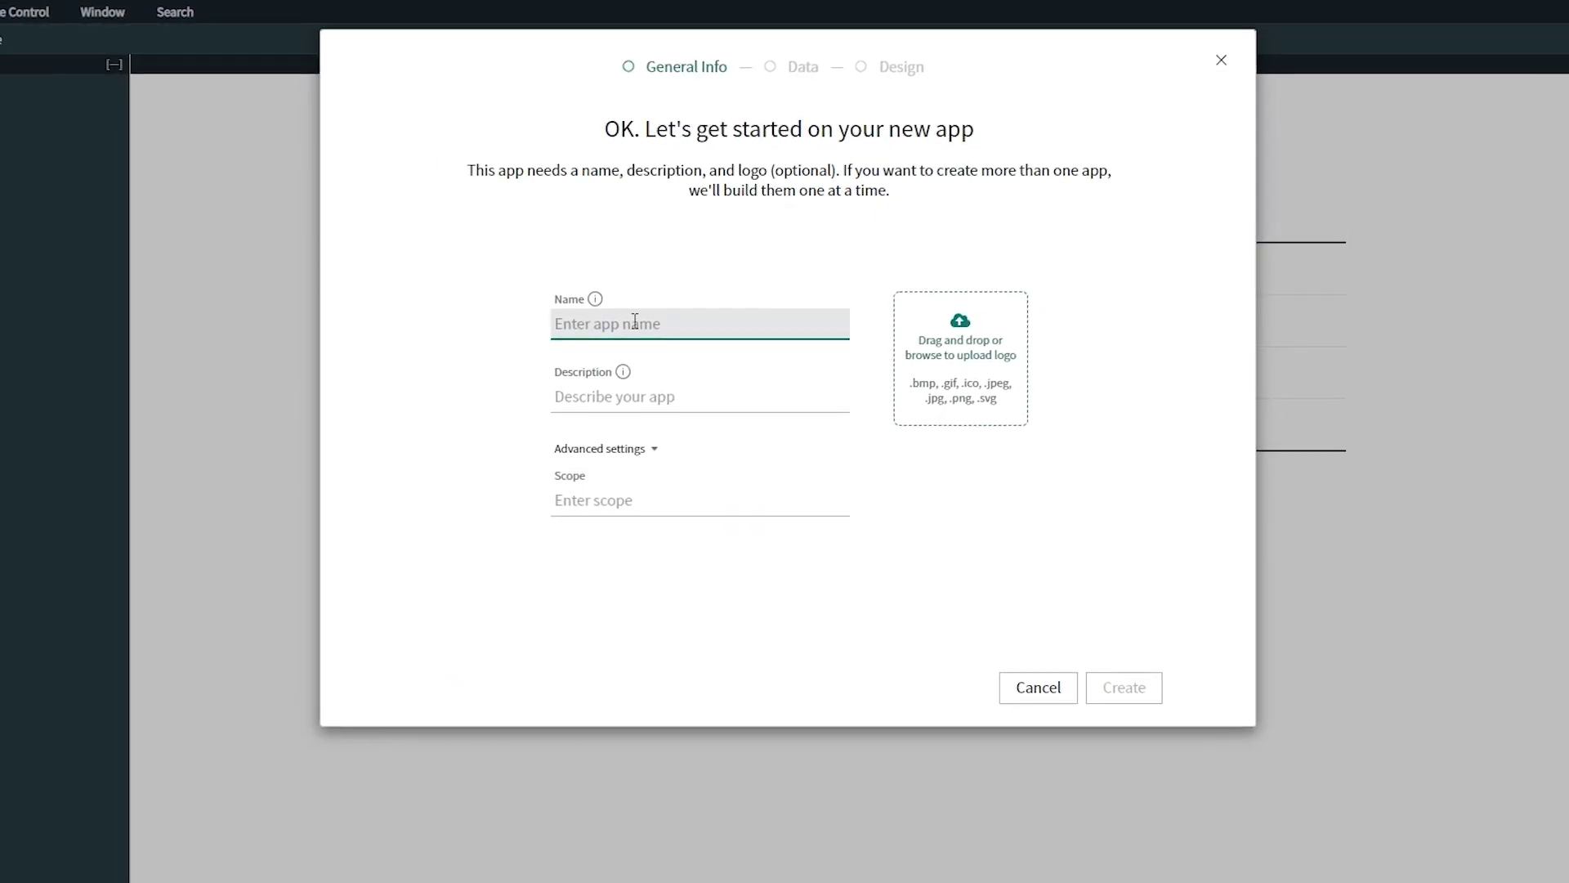
pyautogui.write('Covid ')
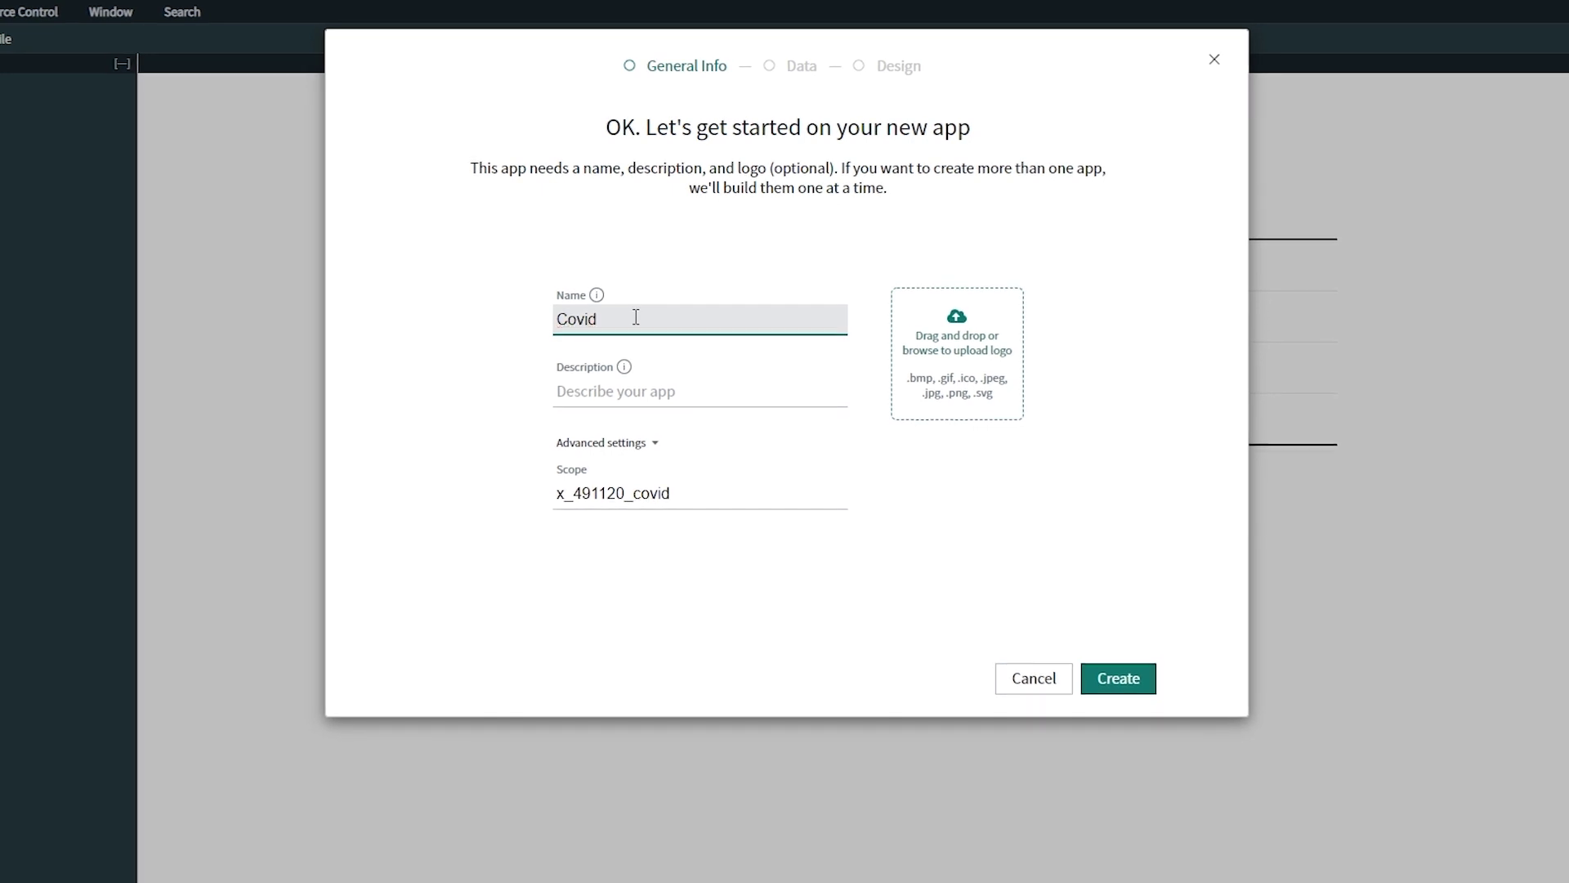
pyautogui.write('19')
pyautogui.click(629, 387)
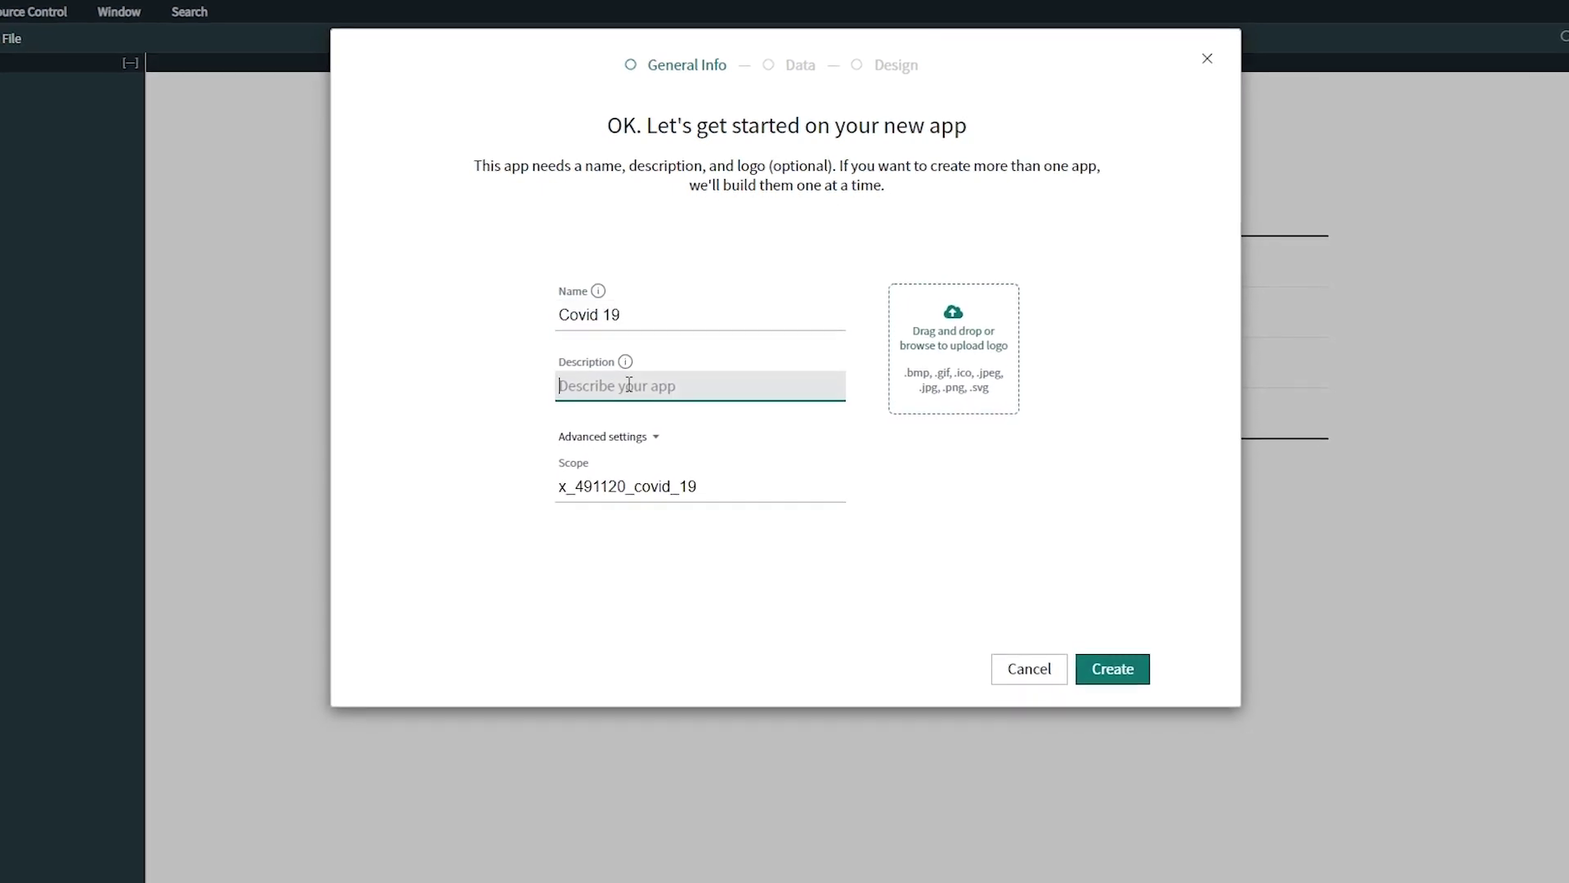
pyautogui.write('covid ')
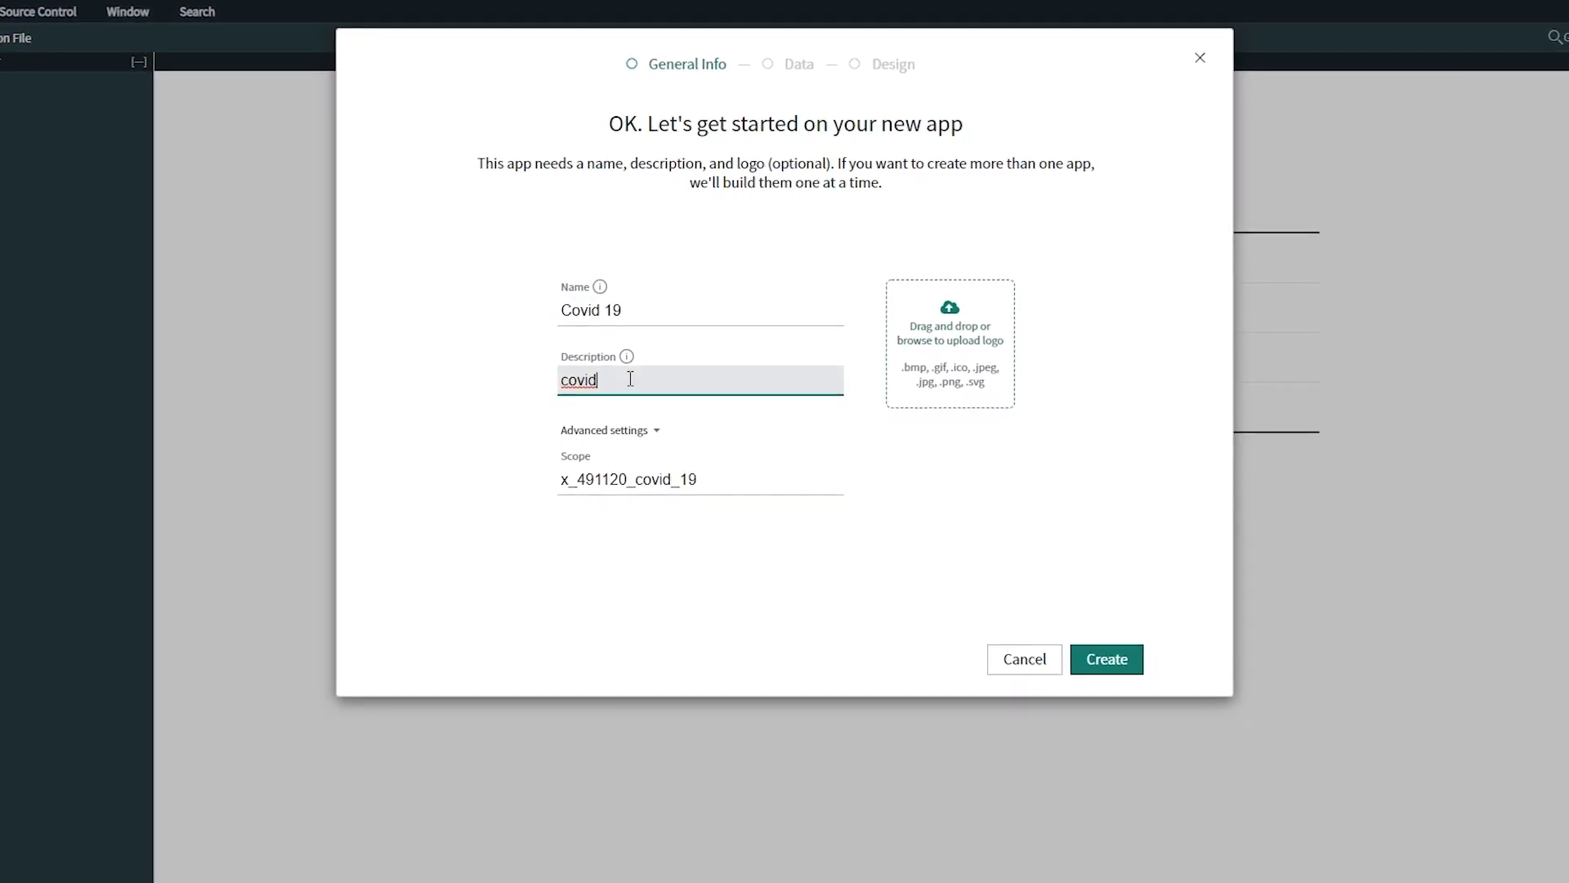
pyautogui.write('19 Dash')
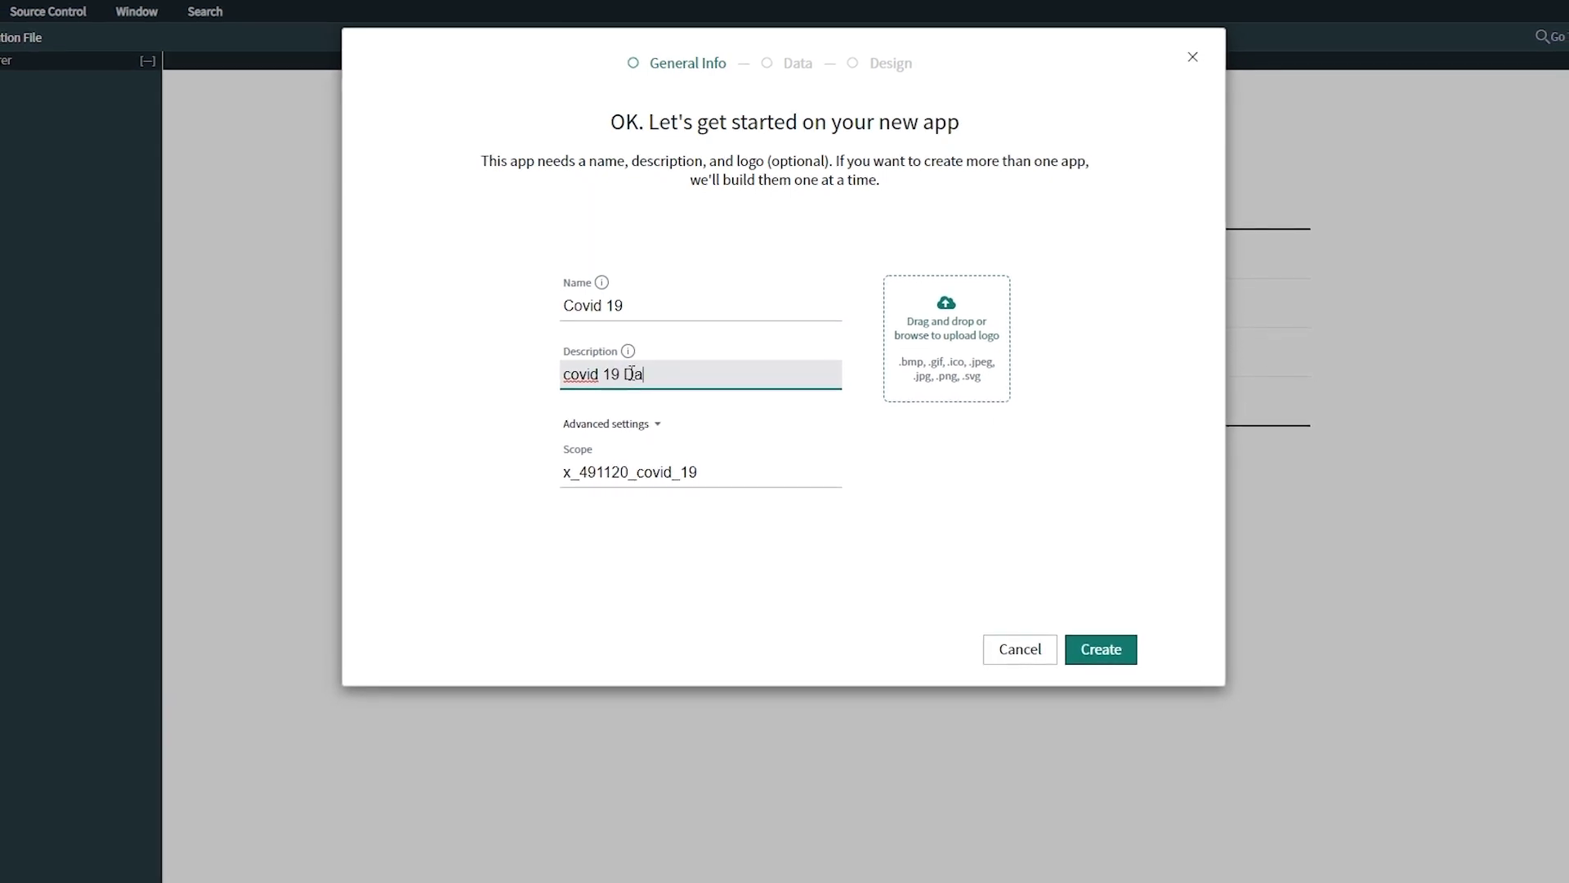
pyautogui.write('board')
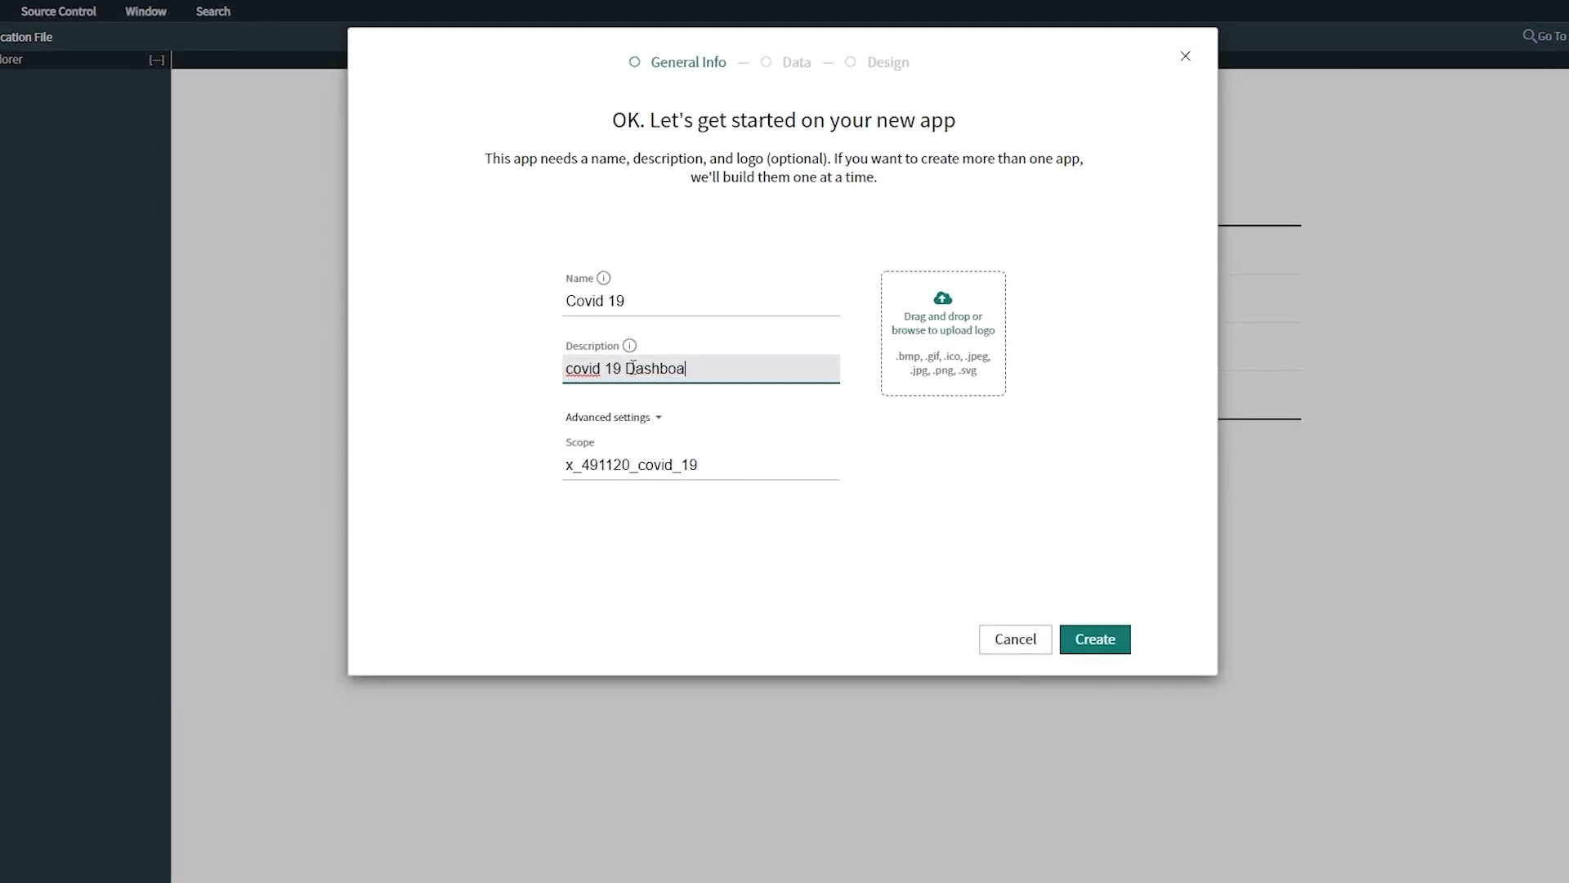
# Step: Create the app, continue in full Studio, and start a new application file
pyautogui.click(1094, 636)
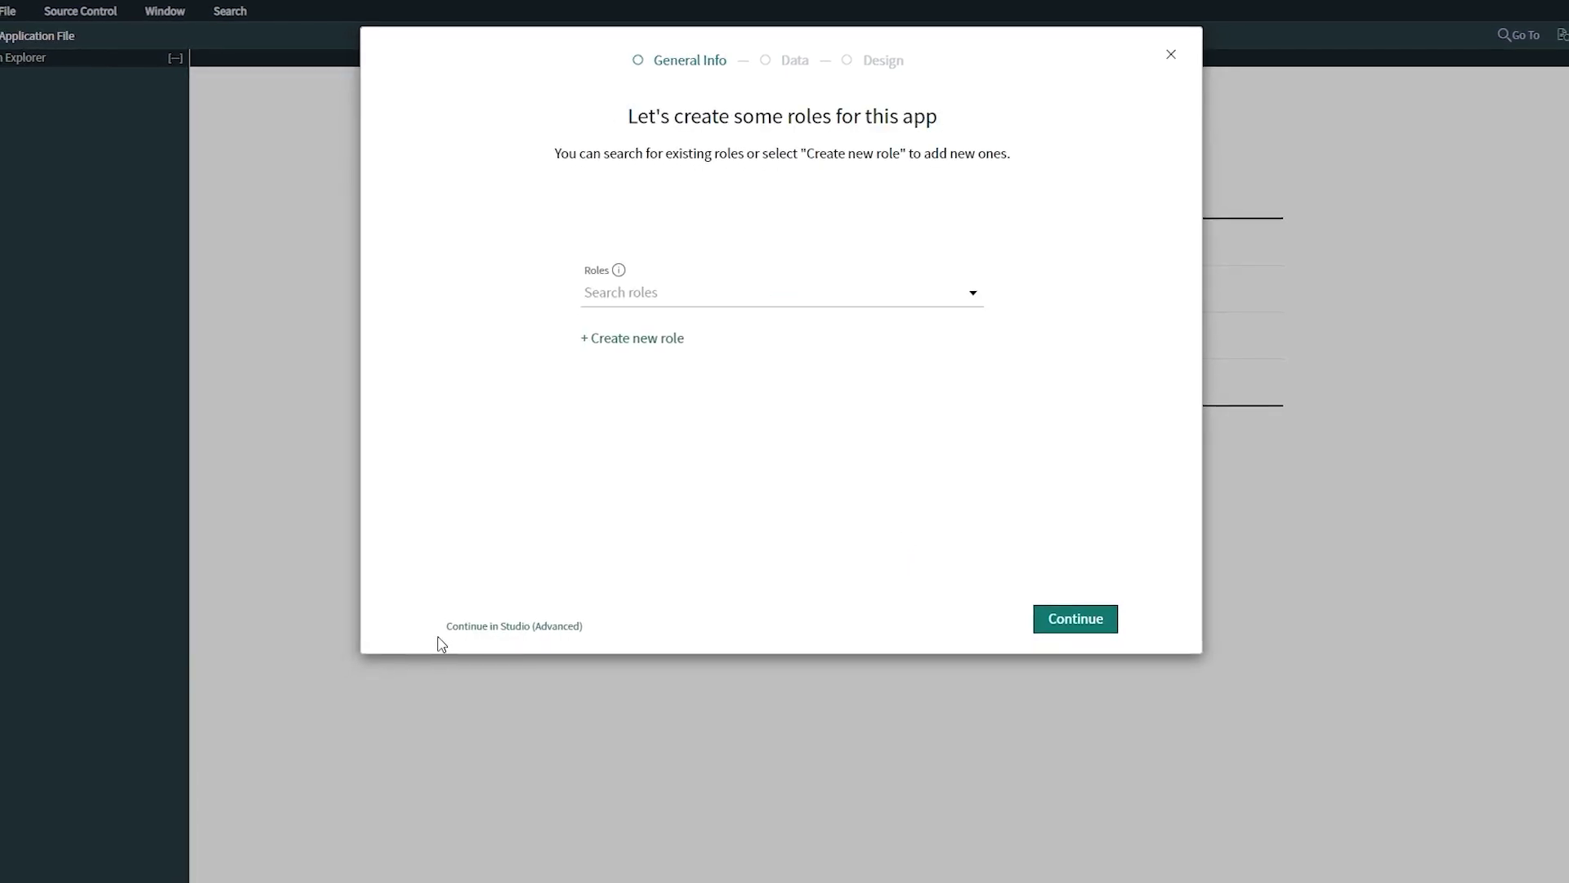
pyautogui.click(458, 625)
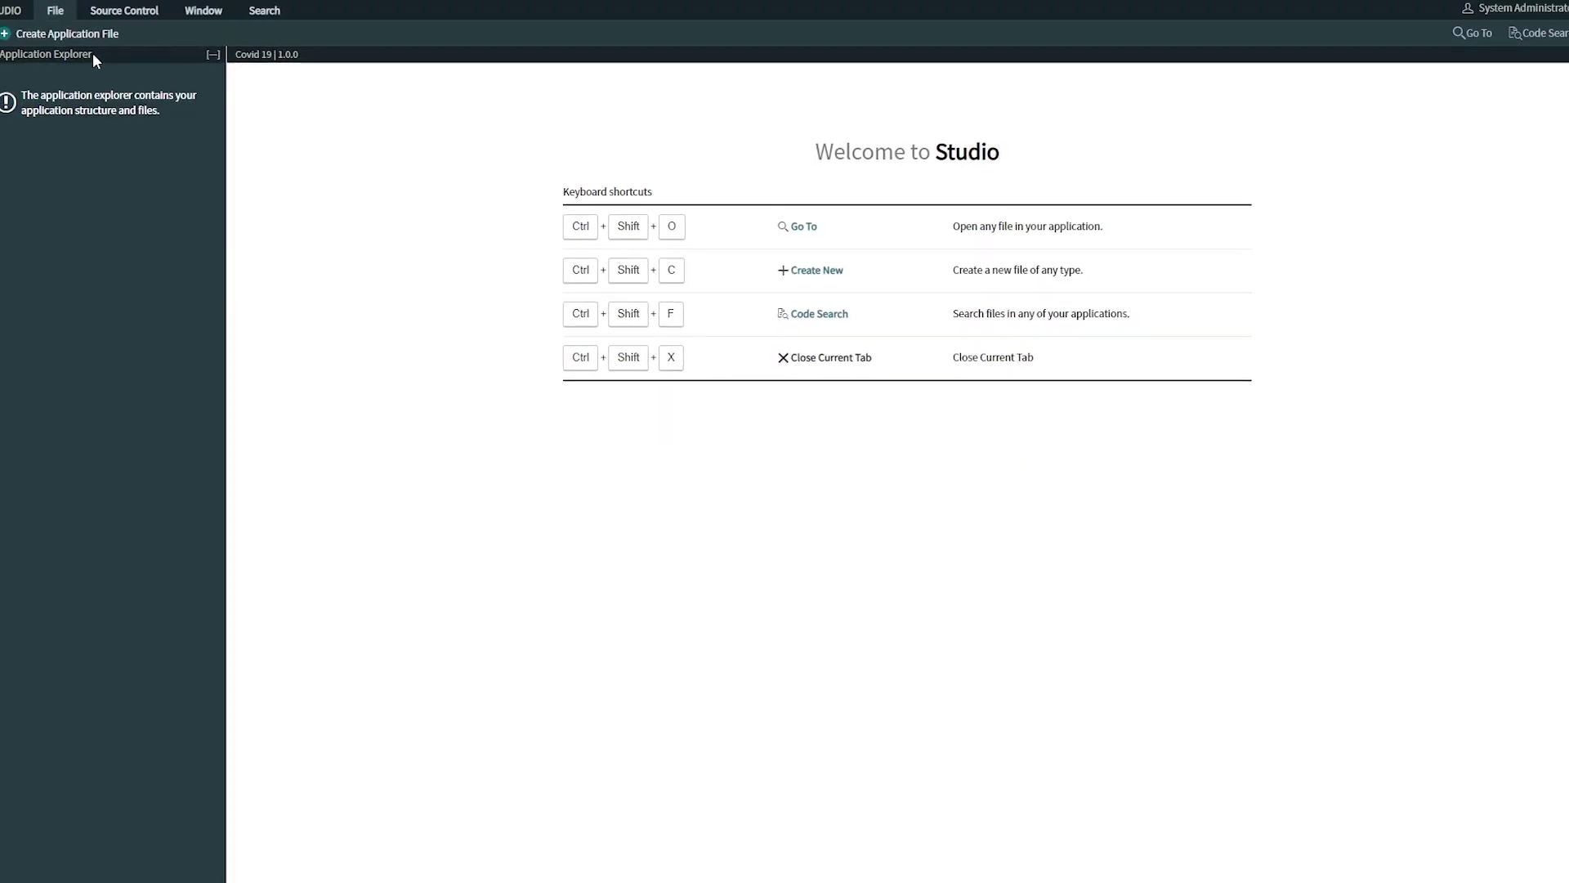
pyautogui.click(80, 34)
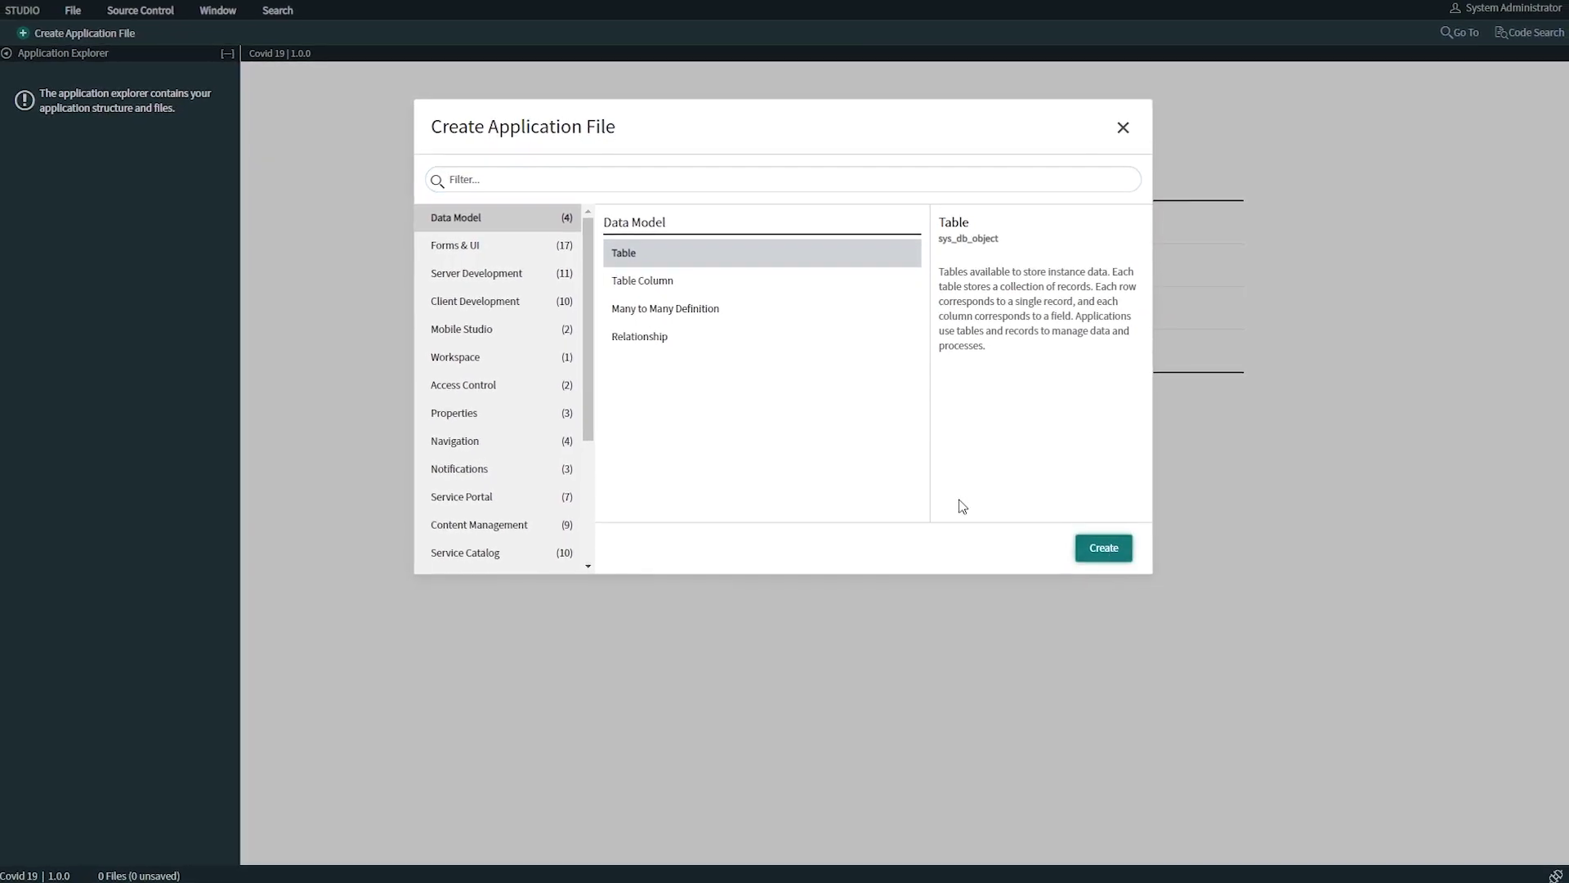
# Step: Create the Covid 19 Cases table without modules, auto-numbered with prefix COV from 1000, 7 digits
pyautogui.press('Return')
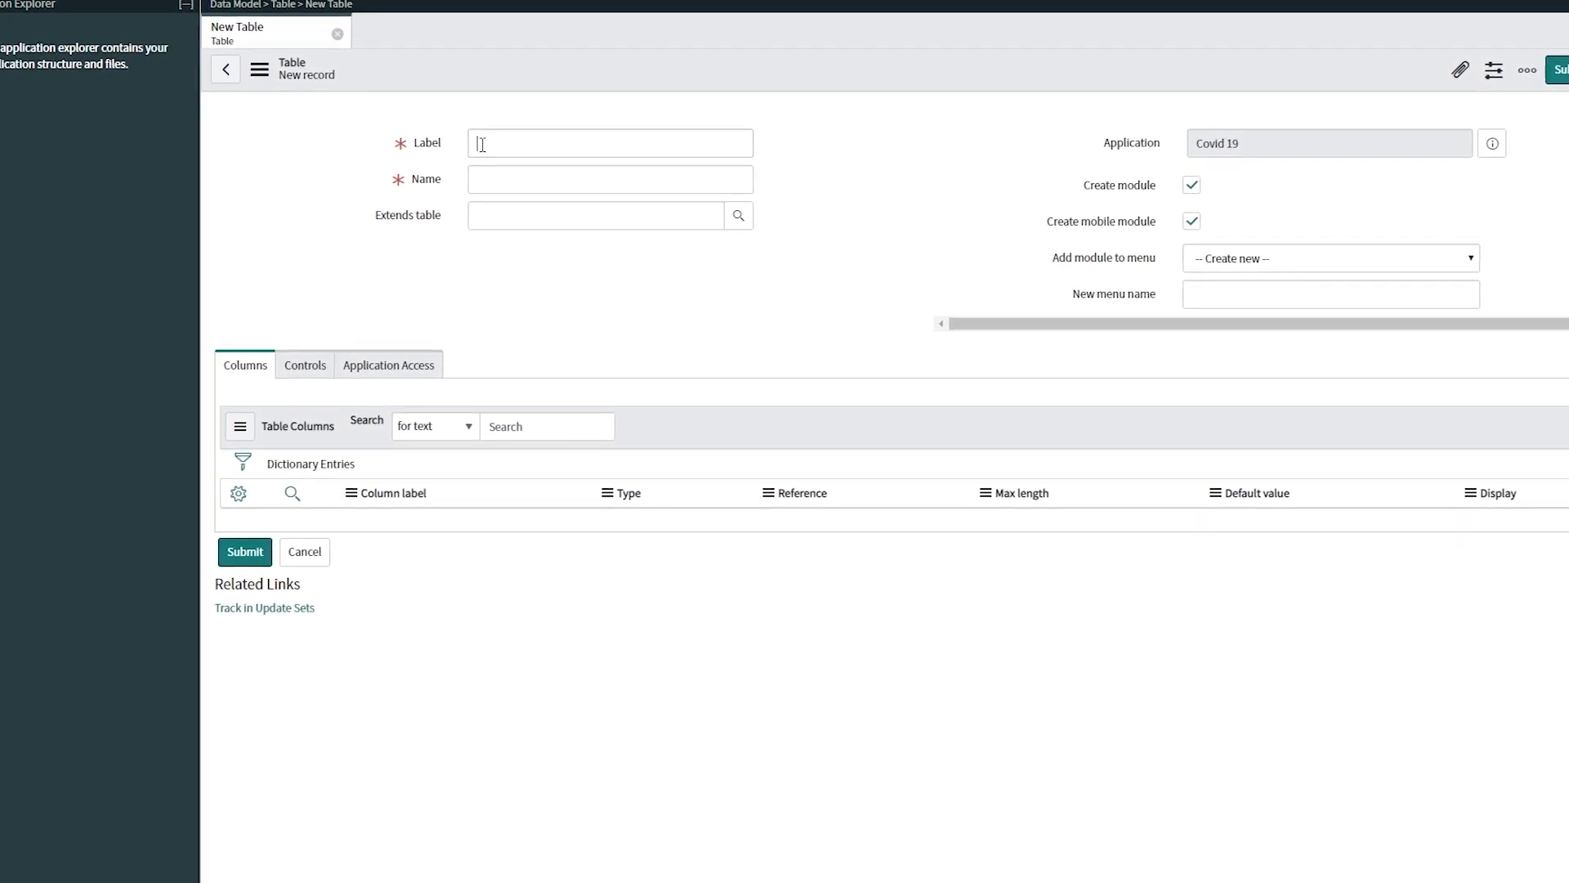
pyautogui.write('c')
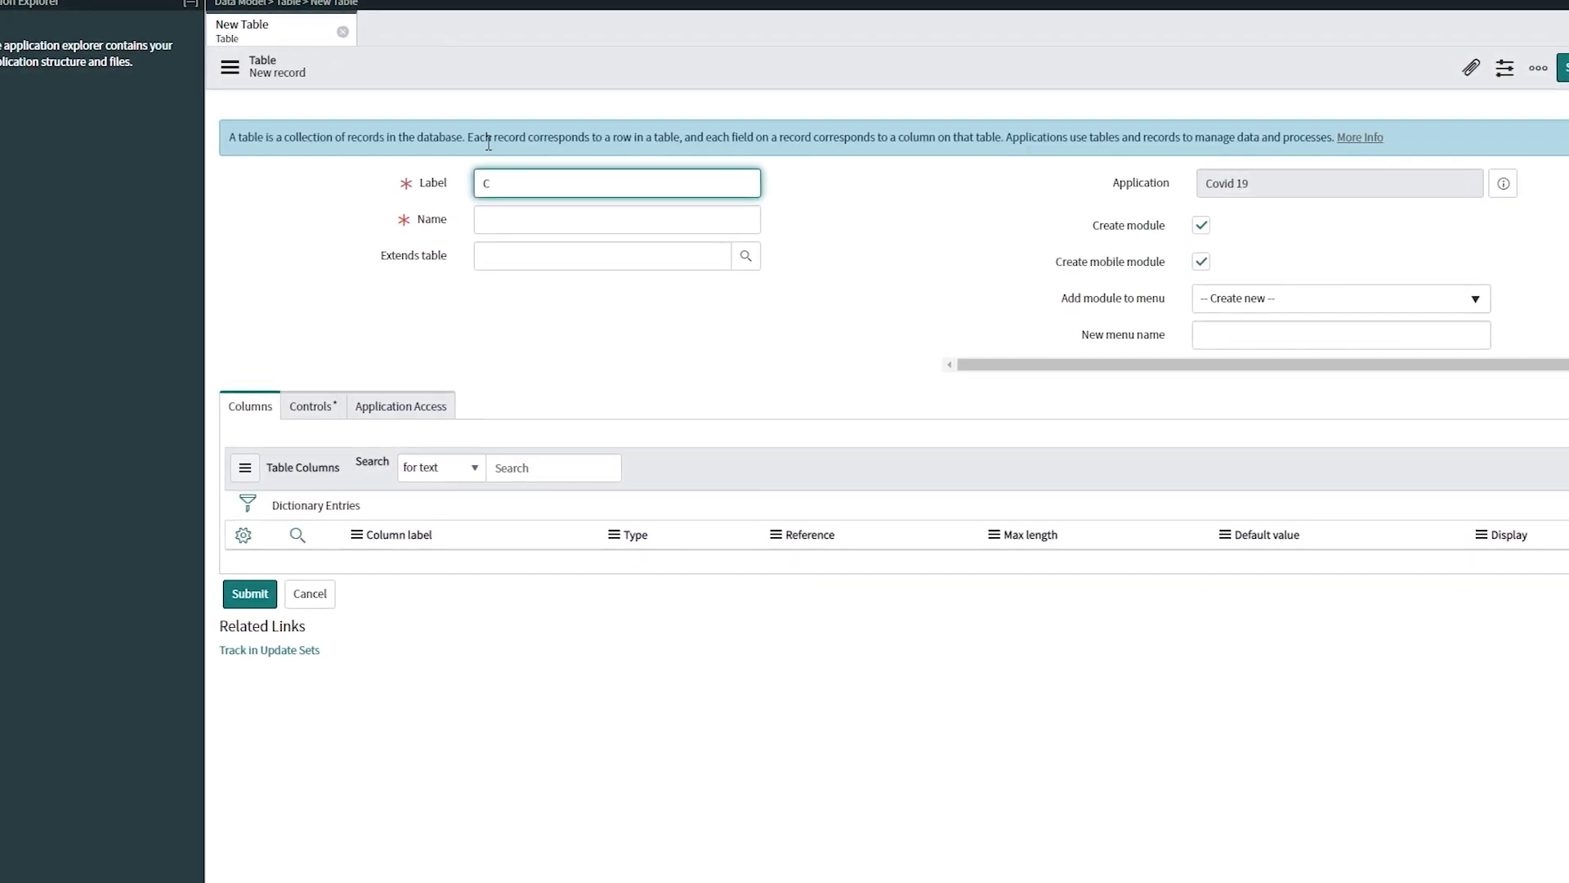
pyautogui.write('ovid 19 Cases')
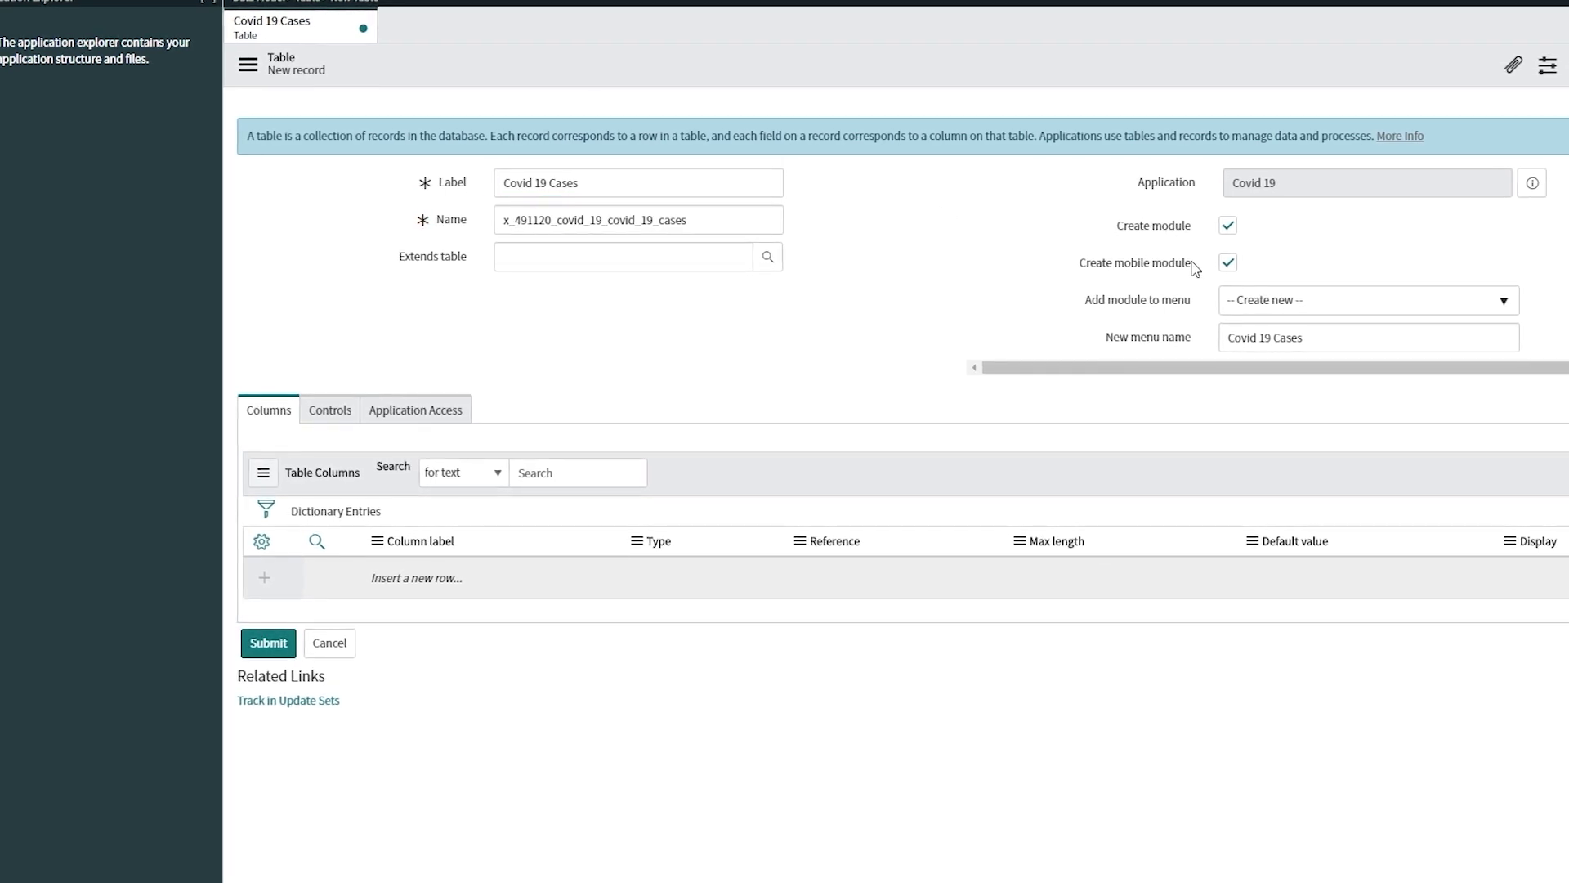
pyautogui.click(1230, 262)
pyautogui.click(1233, 227)
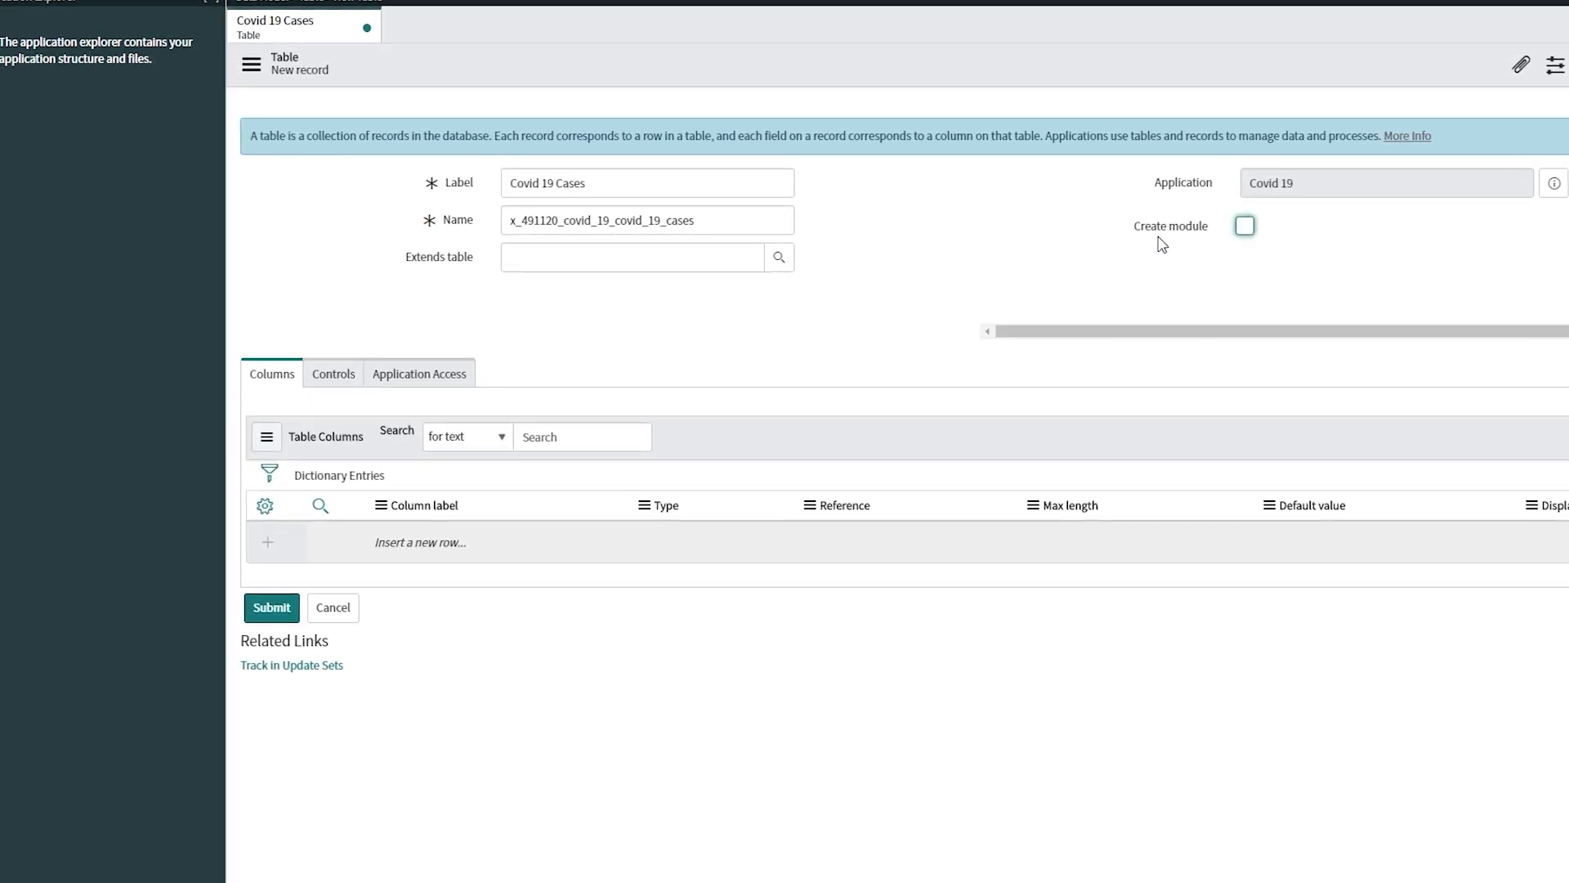
pyautogui.click(330, 374)
pyautogui.click(509, 547)
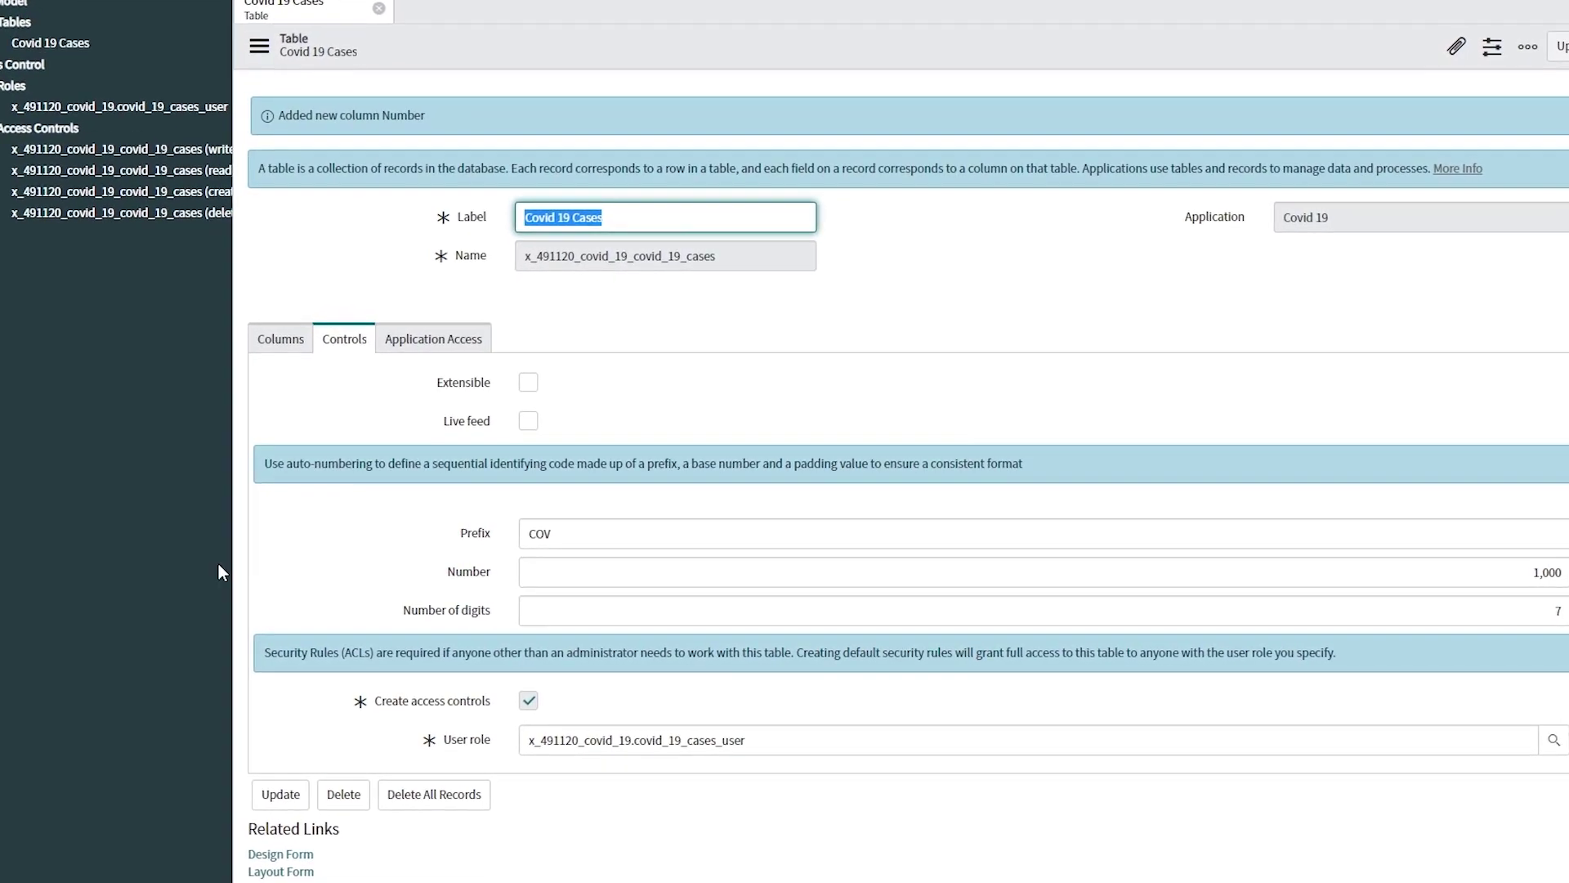
# Step: Add an Integer column named Total Confirmed to the table
pyautogui.click(286, 346)
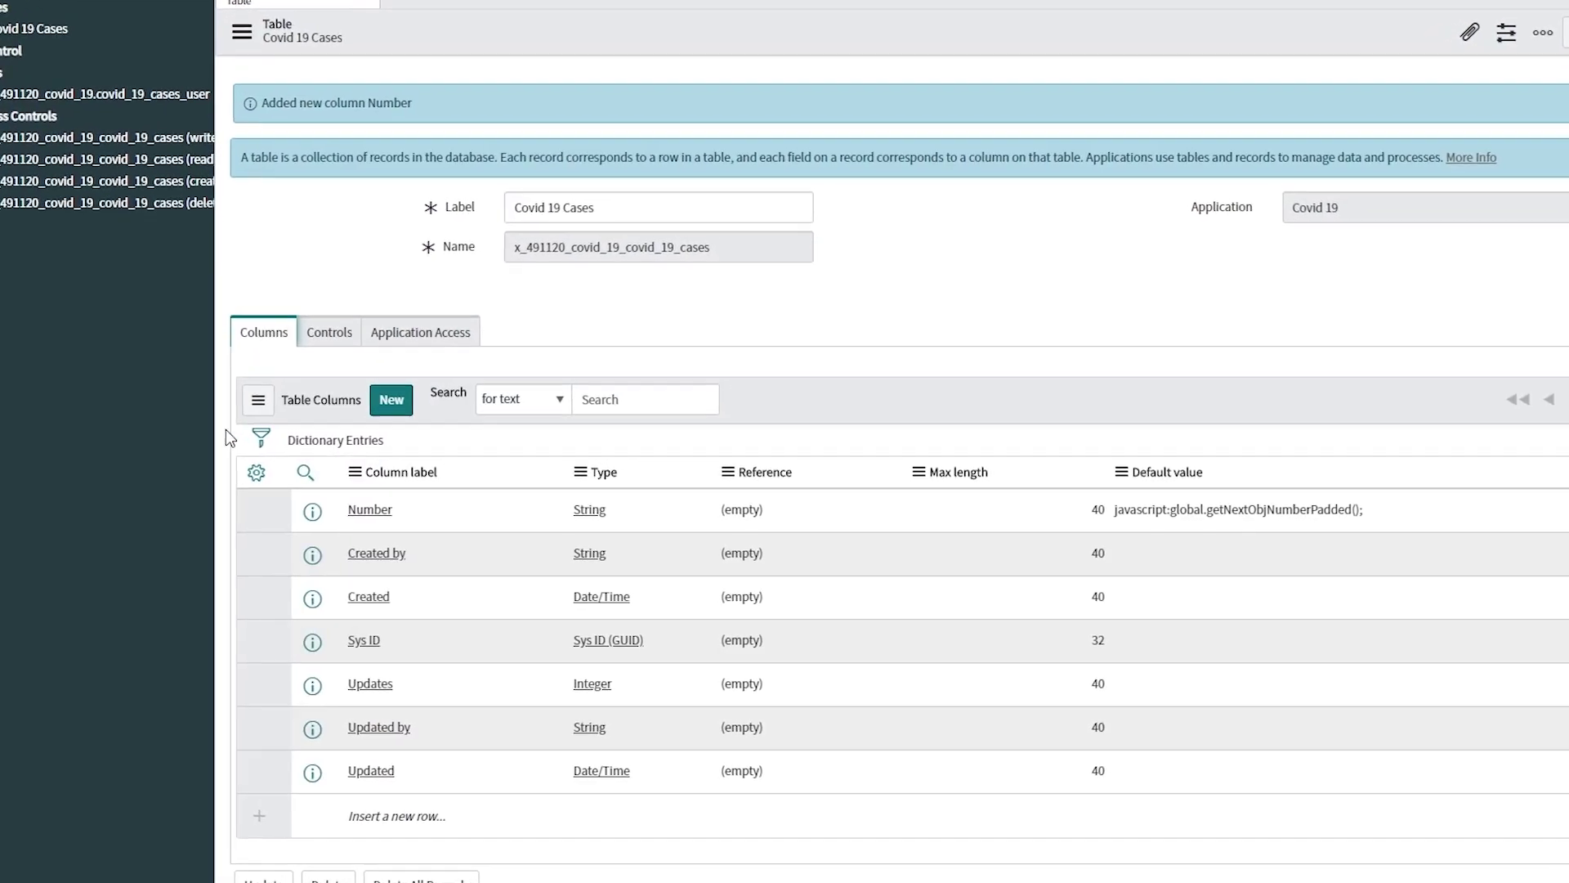
pyautogui.moveTo(225, 429); pyautogui.dragTo(340, 465)
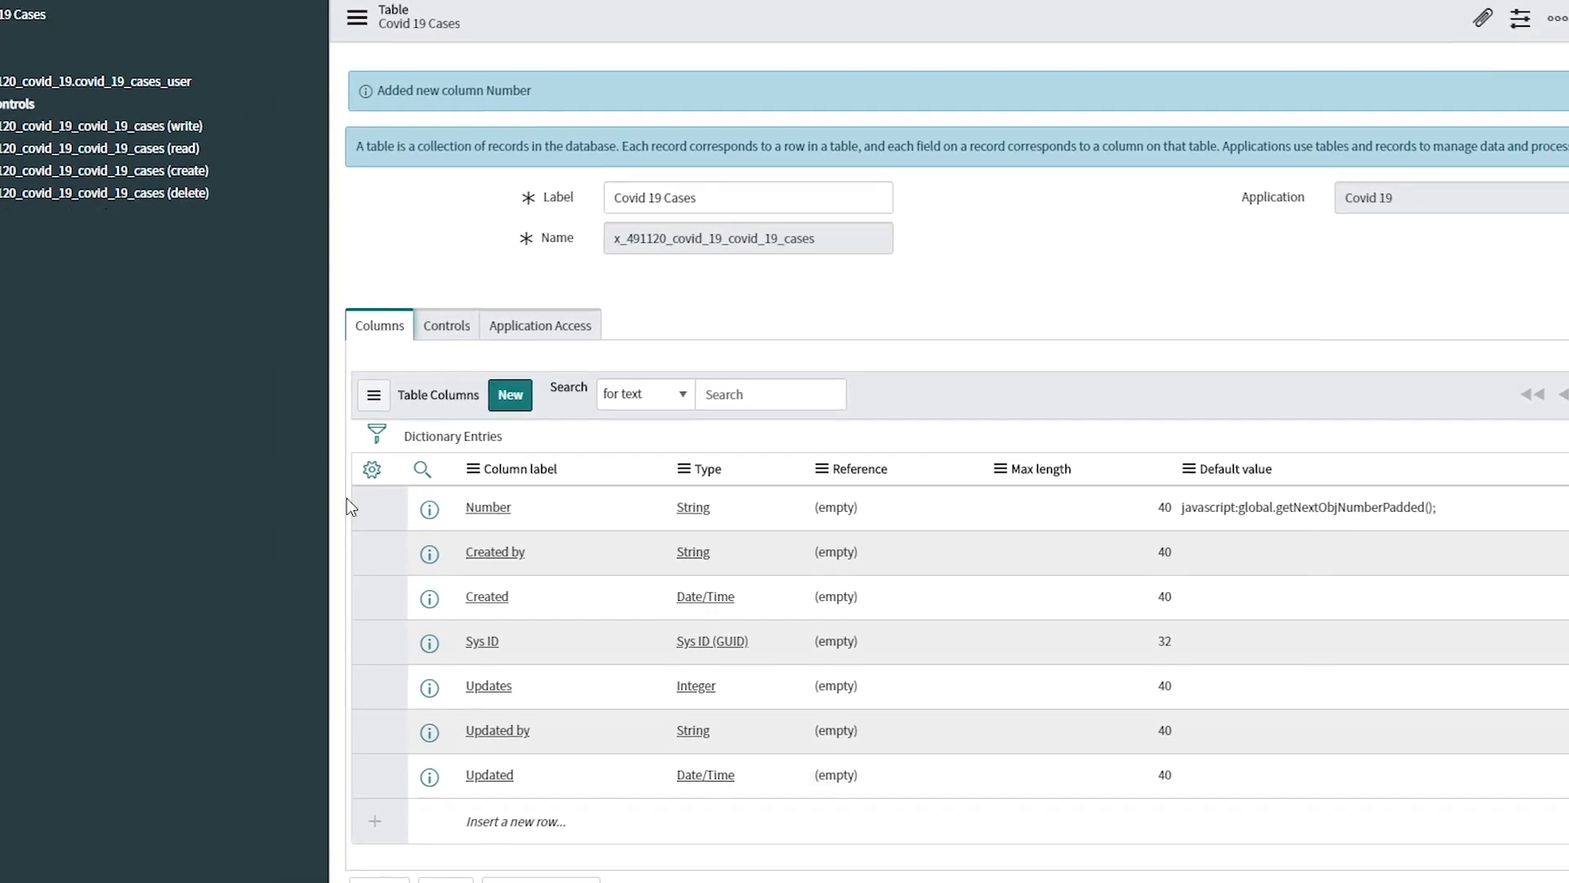
pyautogui.scroll(-3, 562, 791)
pyautogui.click(531, 621)
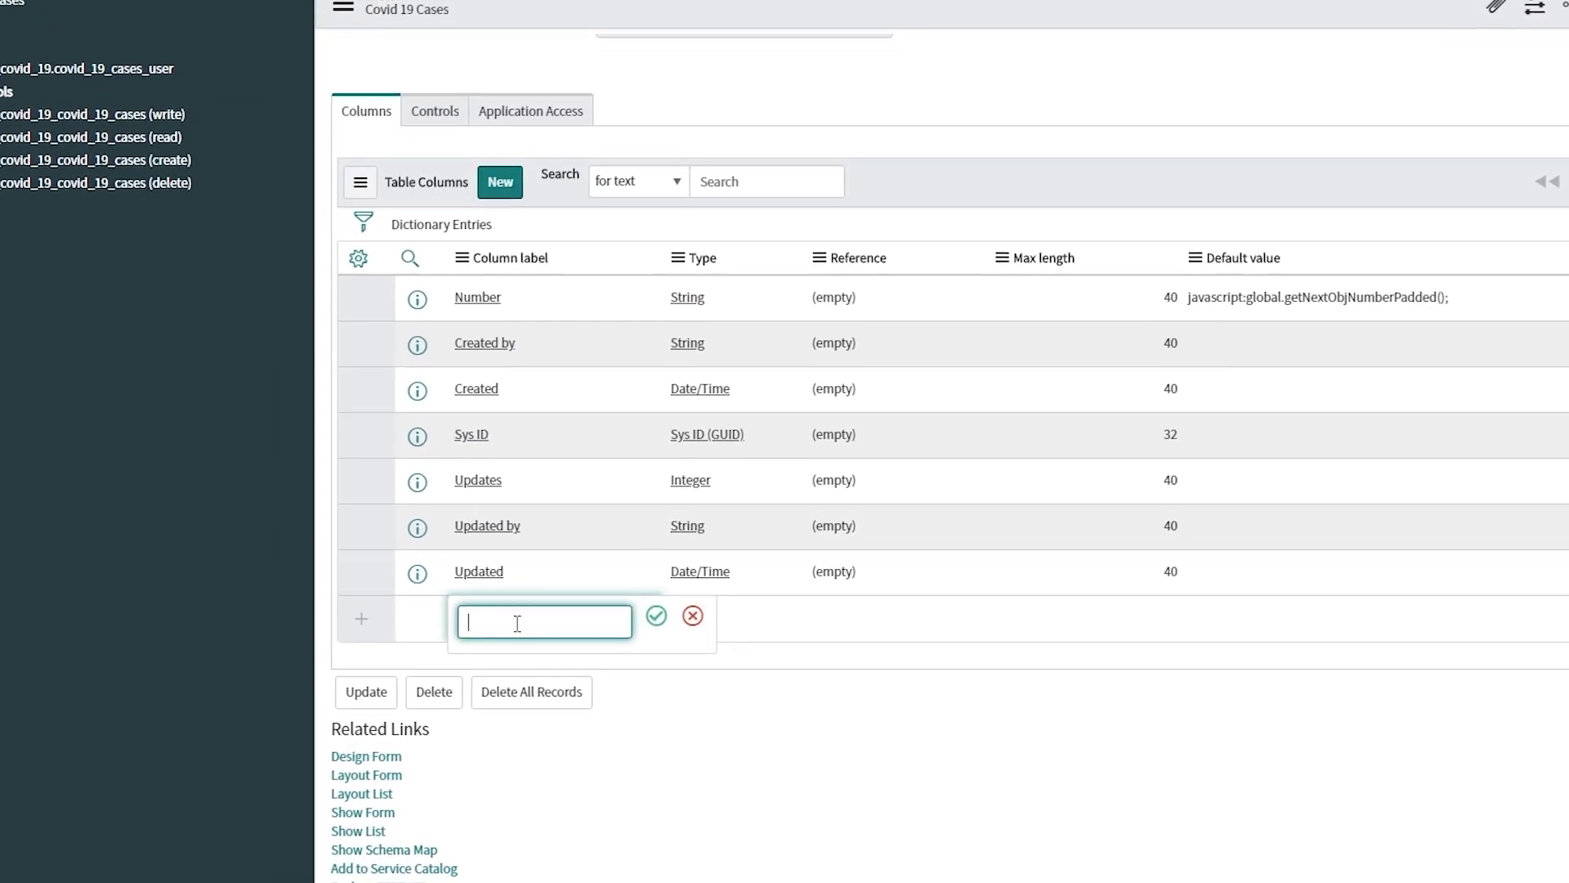
pyautogui.write('Total Confirmed')
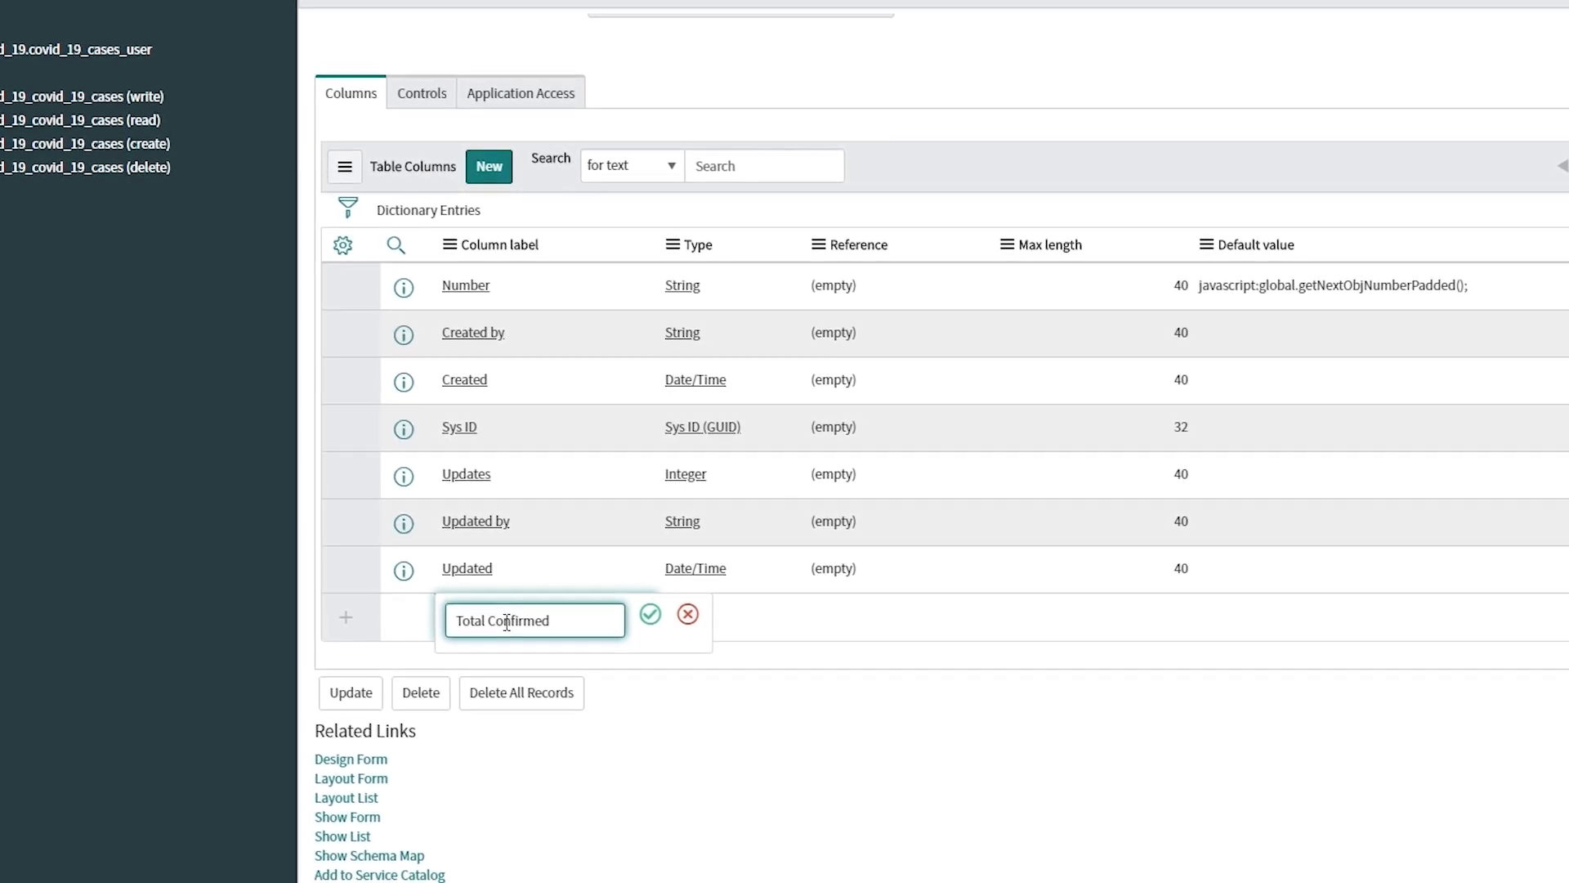
pyautogui.click(649, 616)
pyautogui.click(713, 619)
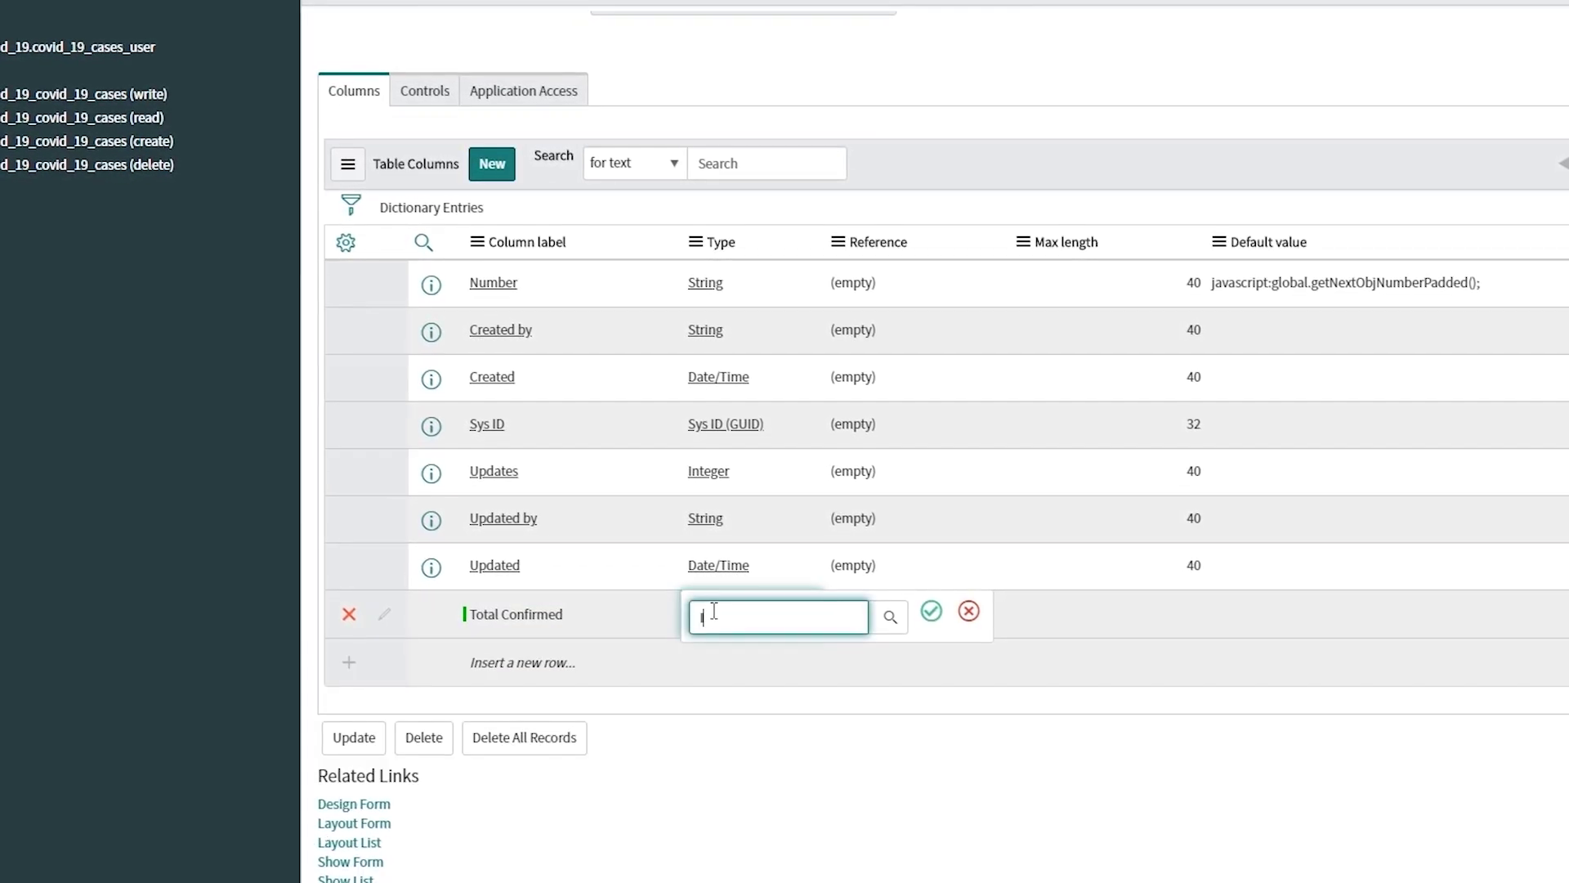
pyautogui.click(715, 662)
pyautogui.click(933, 610)
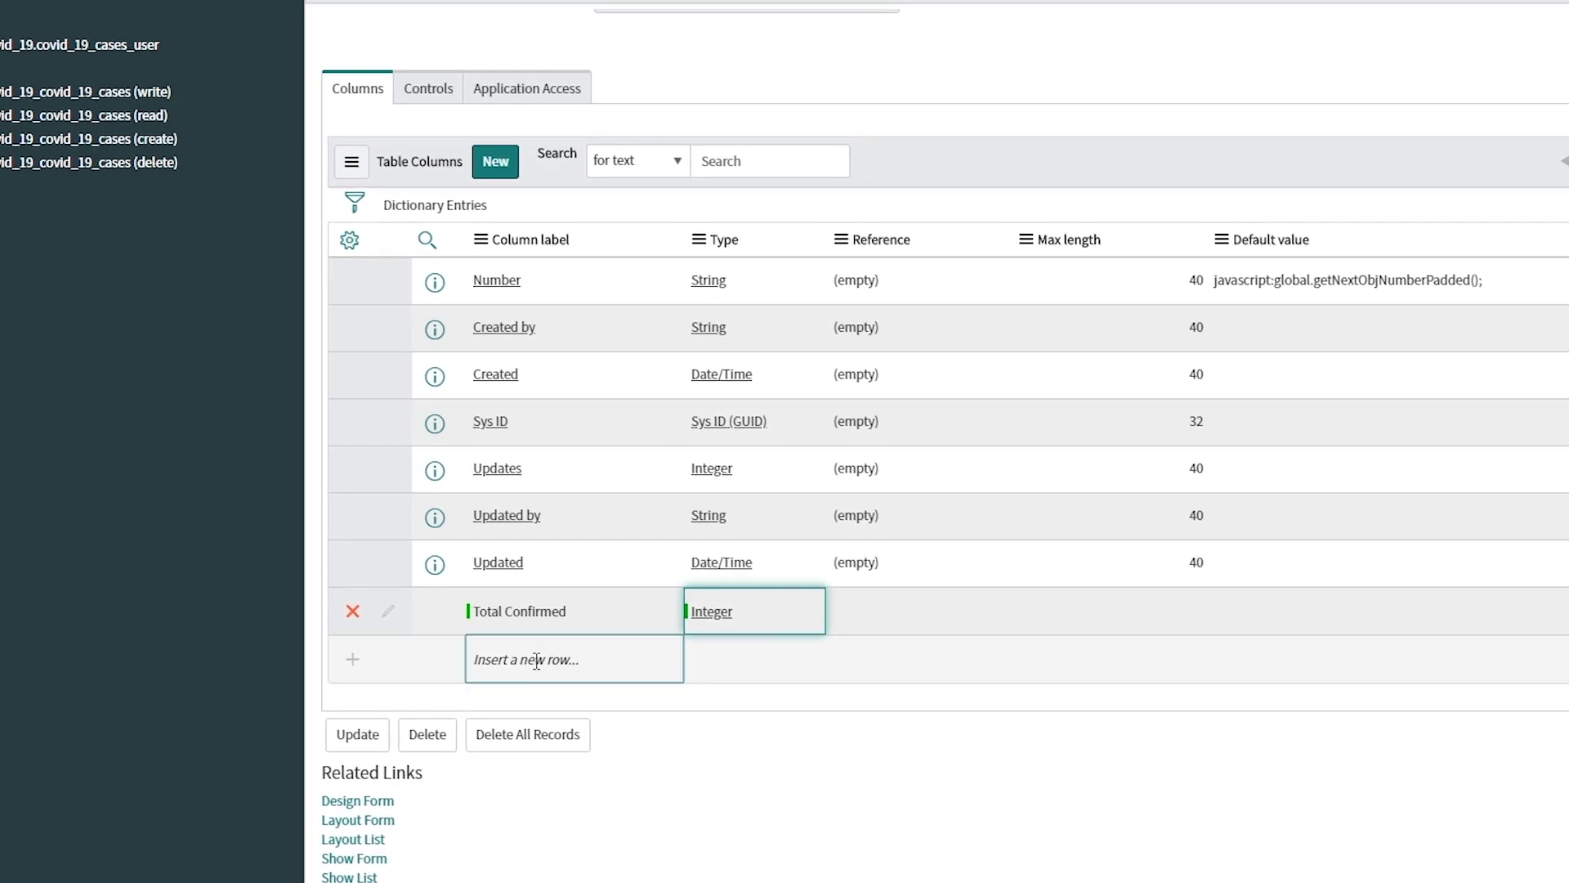
# Step: Add an Integer column named Total Recovered
pyautogui.click(533, 662)
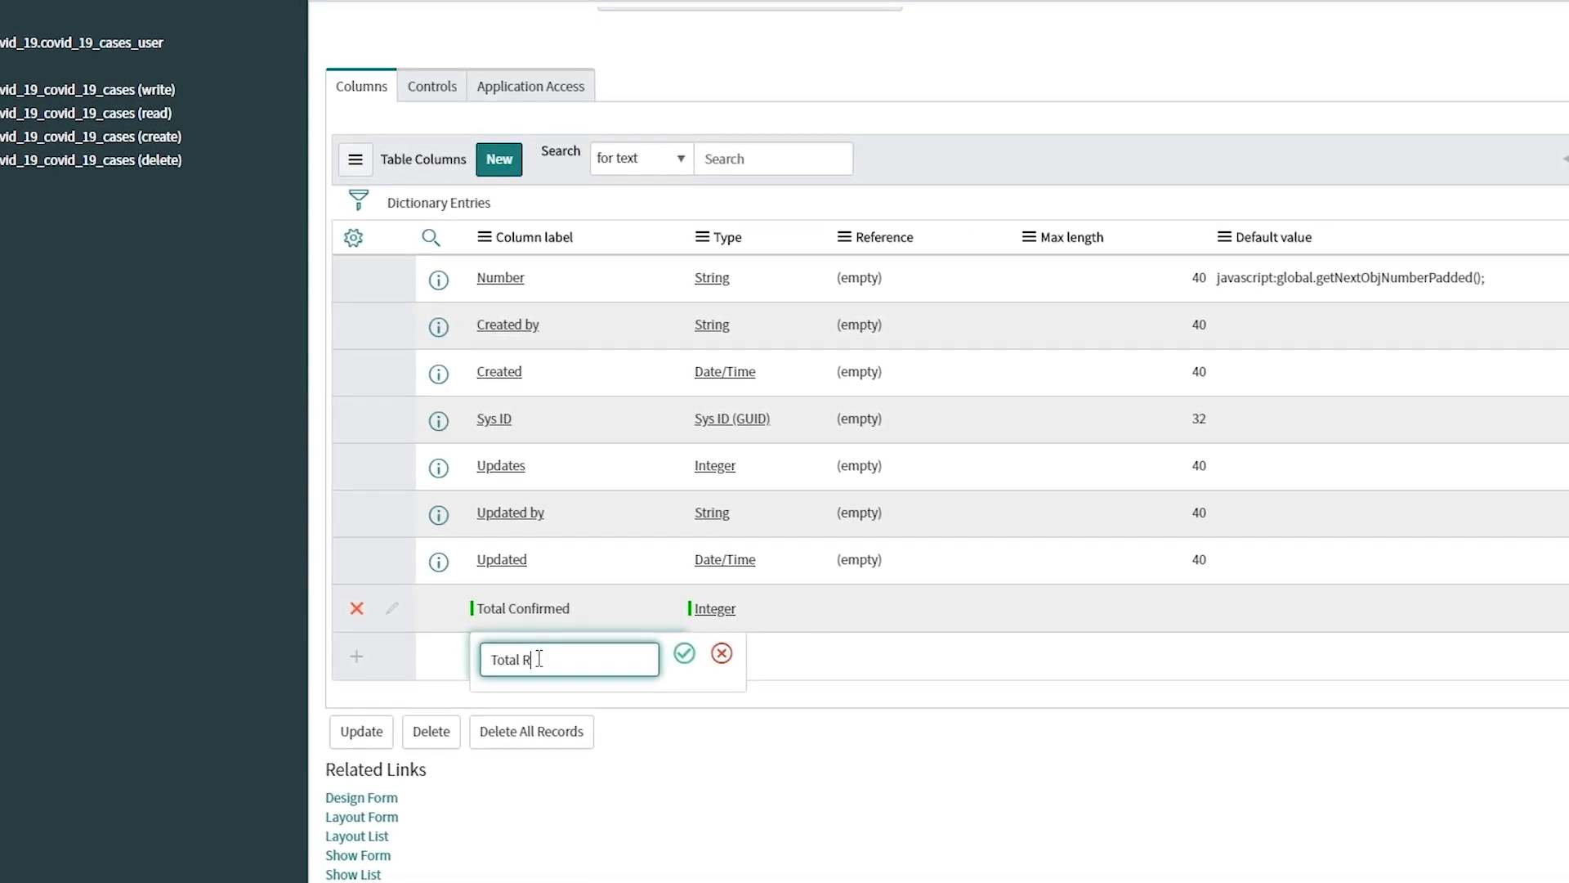
pyautogui.write('Total Recovered')
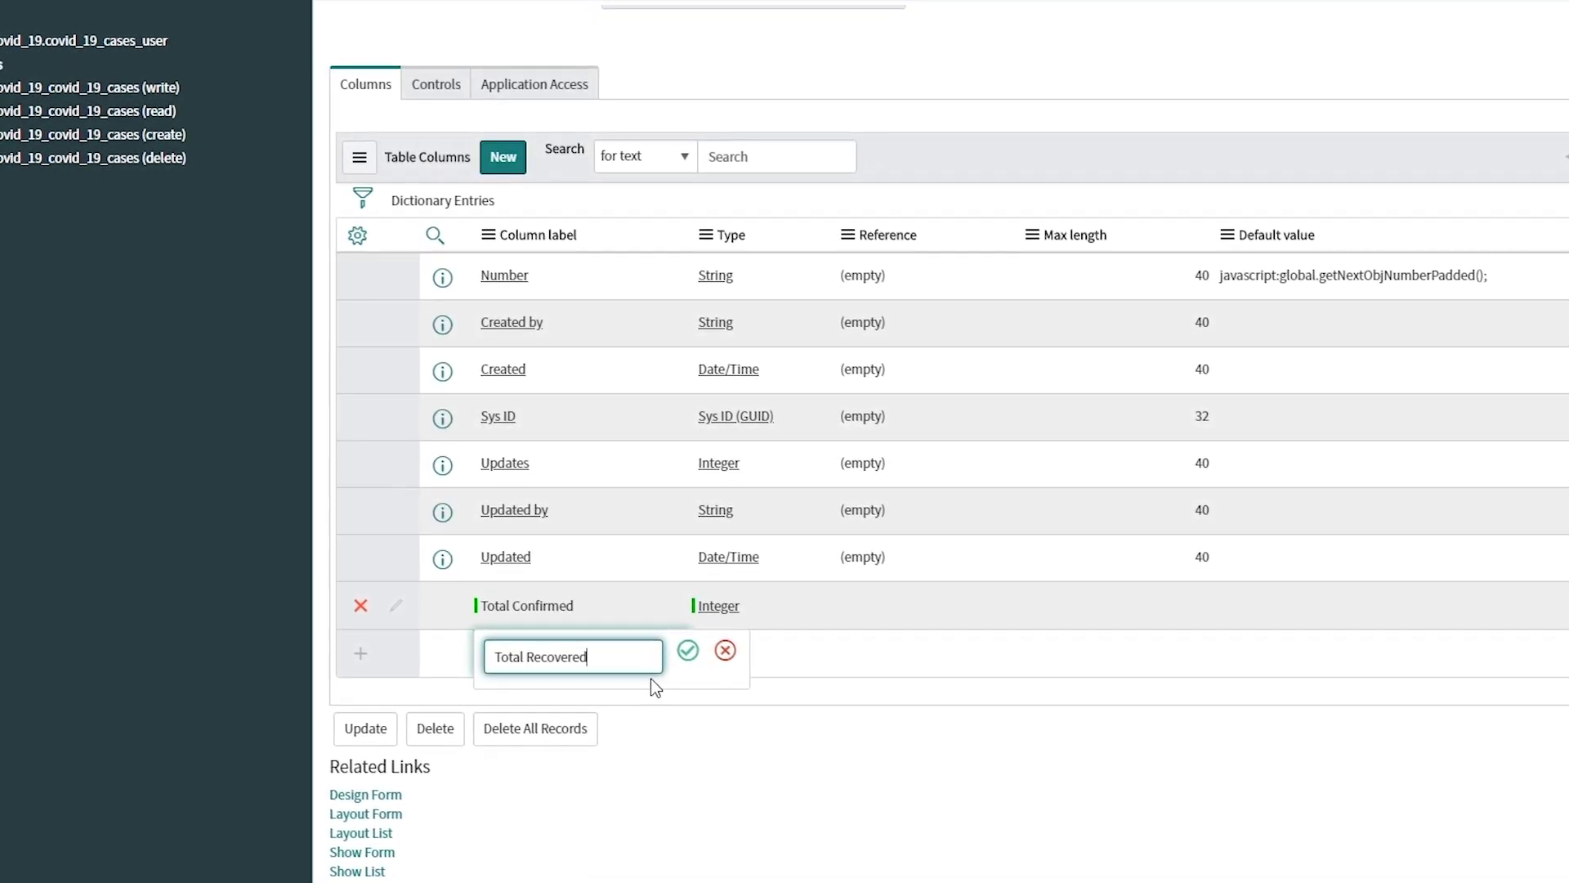
pyautogui.press('Return')
pyautogui.doubleClick(742, 650)
pyautogui.write('In')
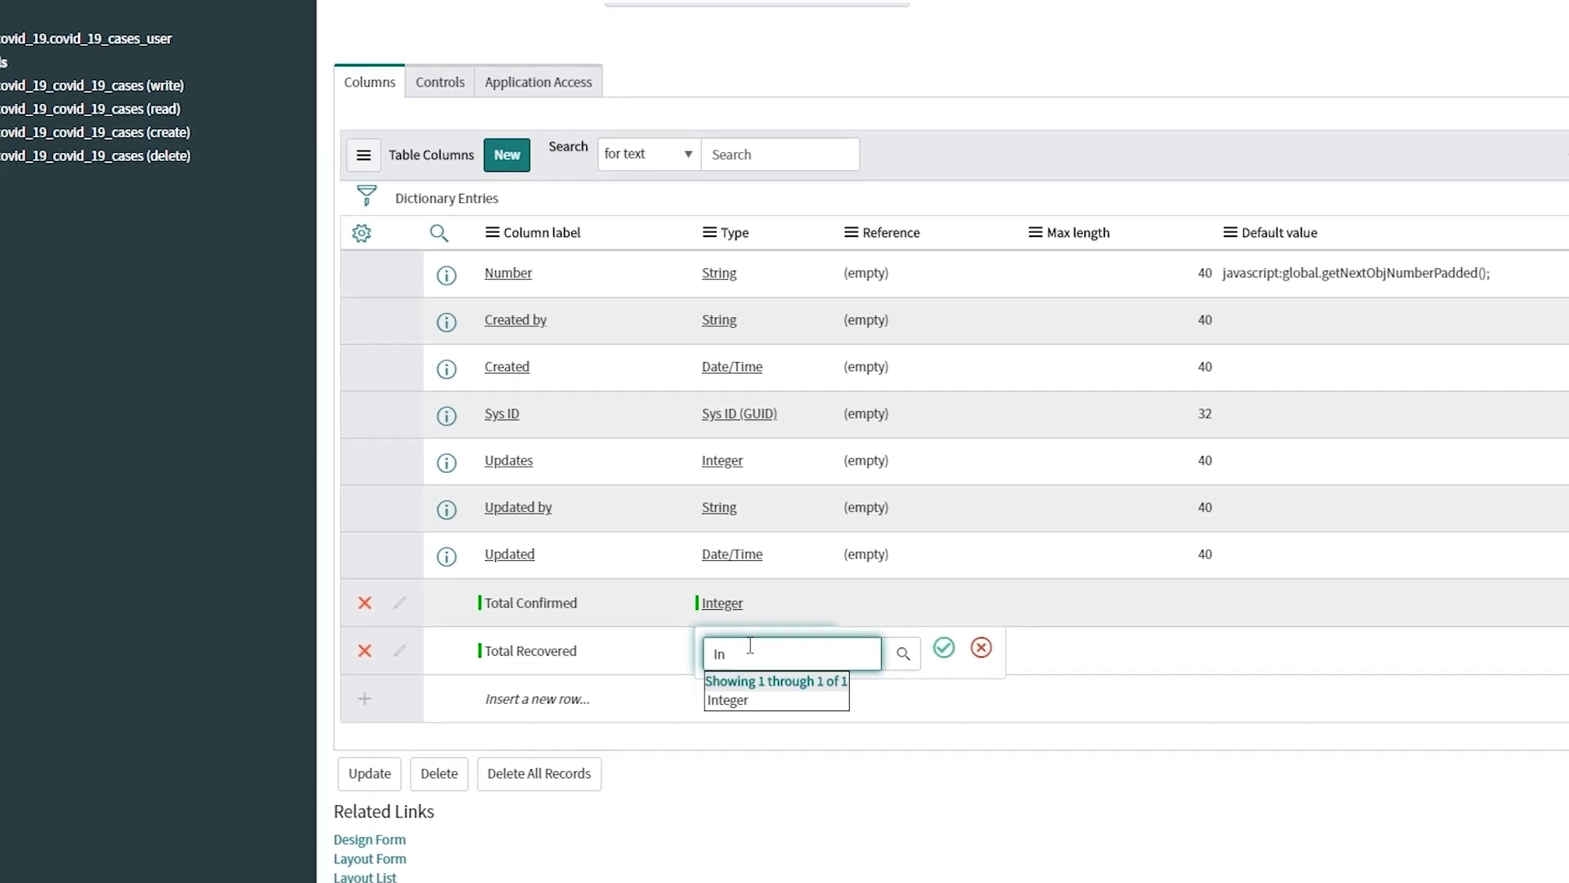
pyautogui.click(728, 700)
pyautogui.press('Return')
# Step: Add an Integer column named Total Deaths
pyautogui.click(538, 702)
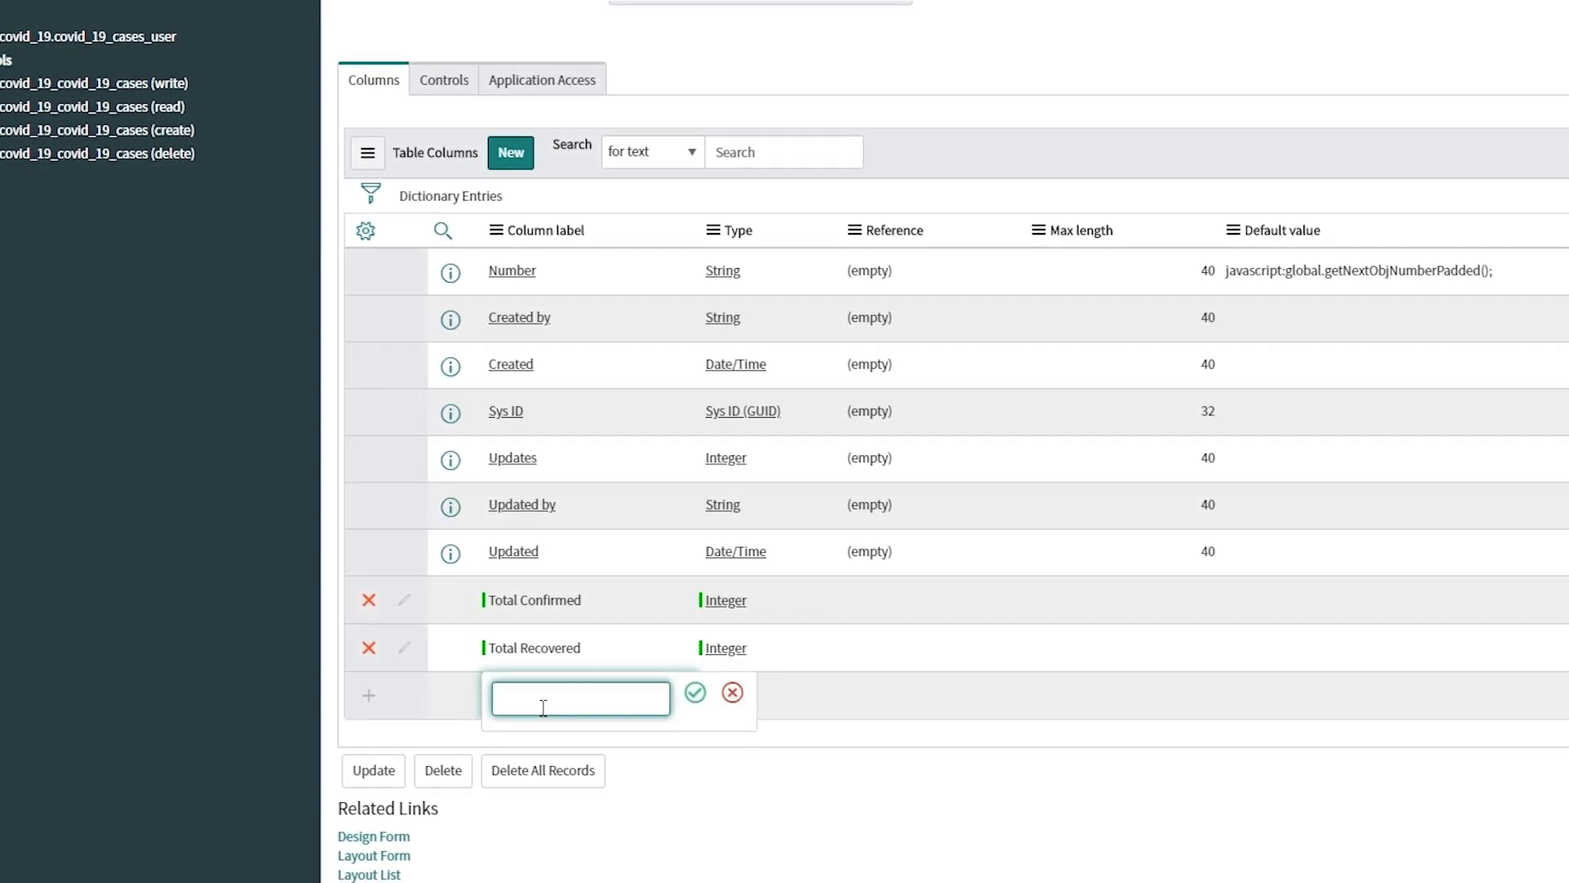
pyautogui.write('Total Deaths')
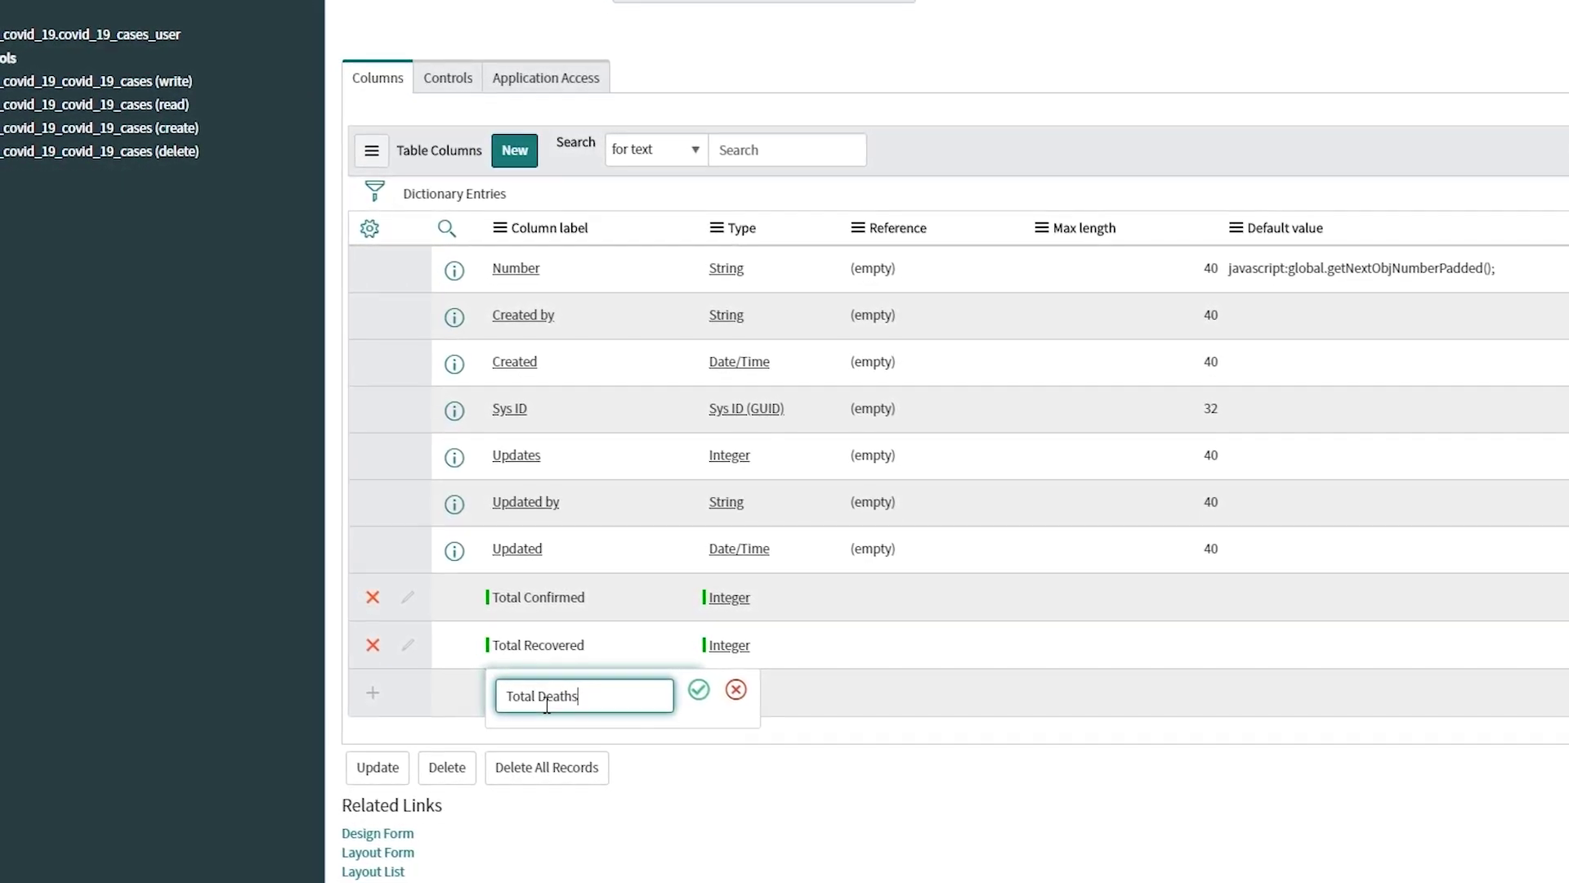
pyautogui.click(696, 693)
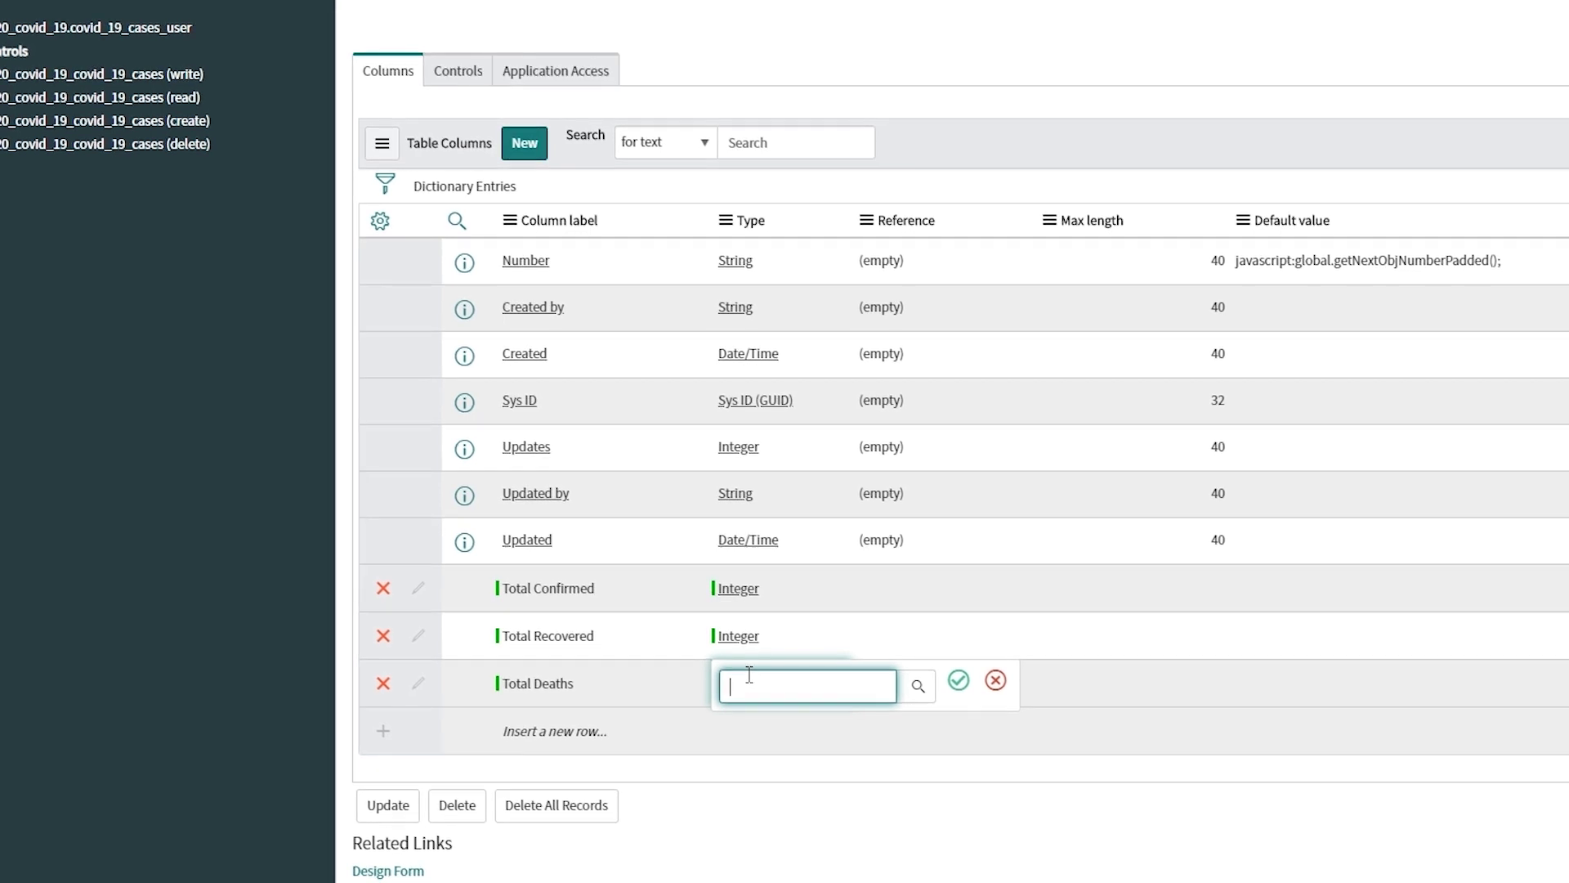
pyautogui.write('in')
pyautogui.click(746, 728)
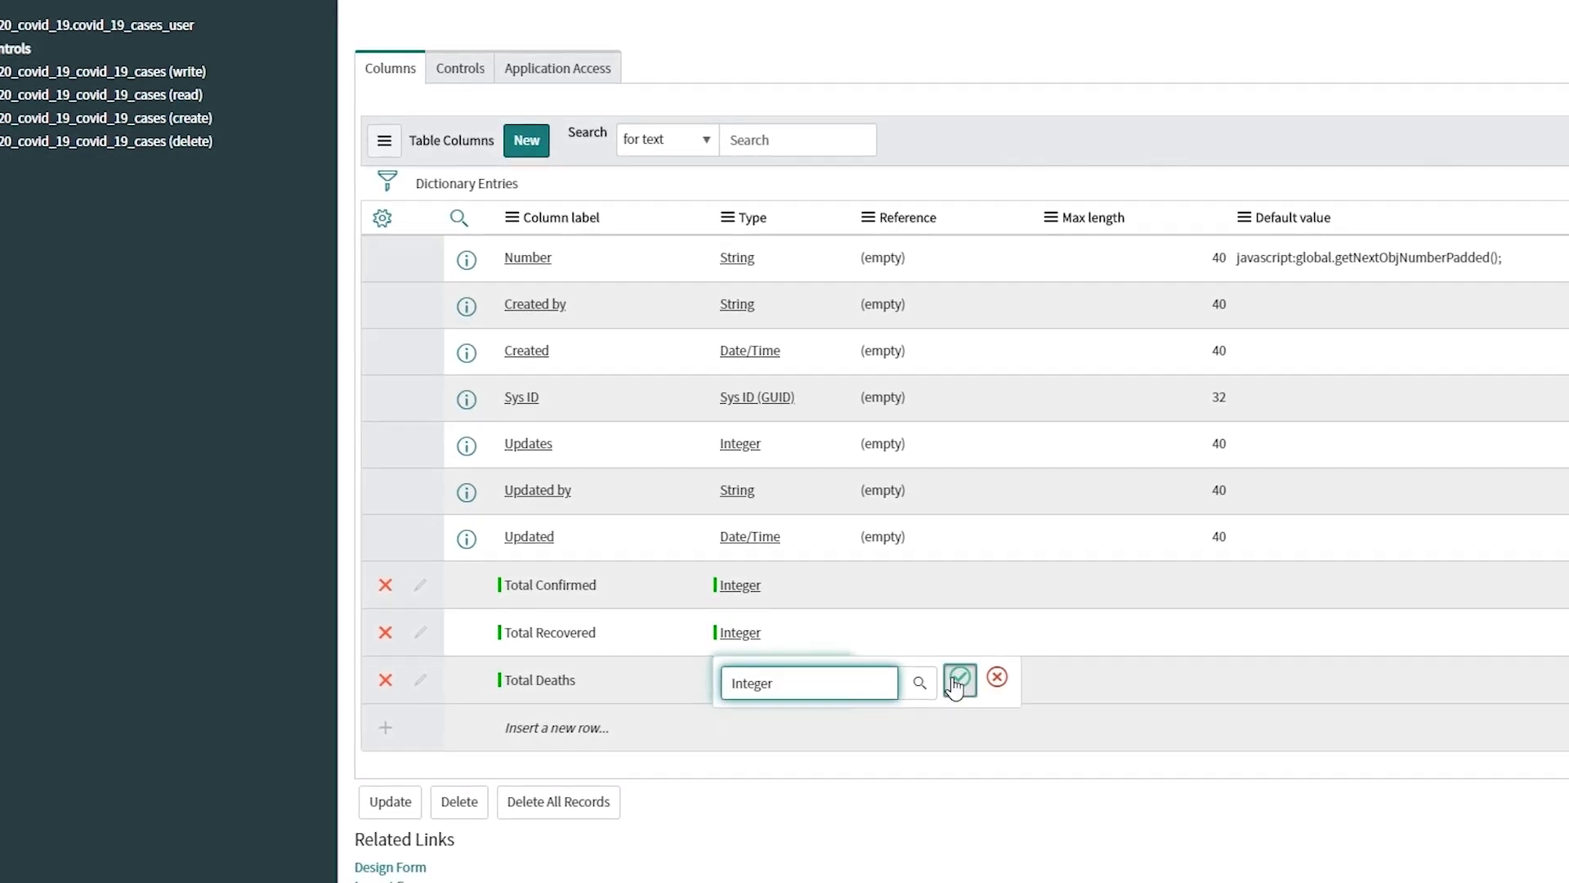
pyautogui.click(960, 679)
# Step: Add a Date/Time column named Date
pyautogui.doubleClick(585, 730)
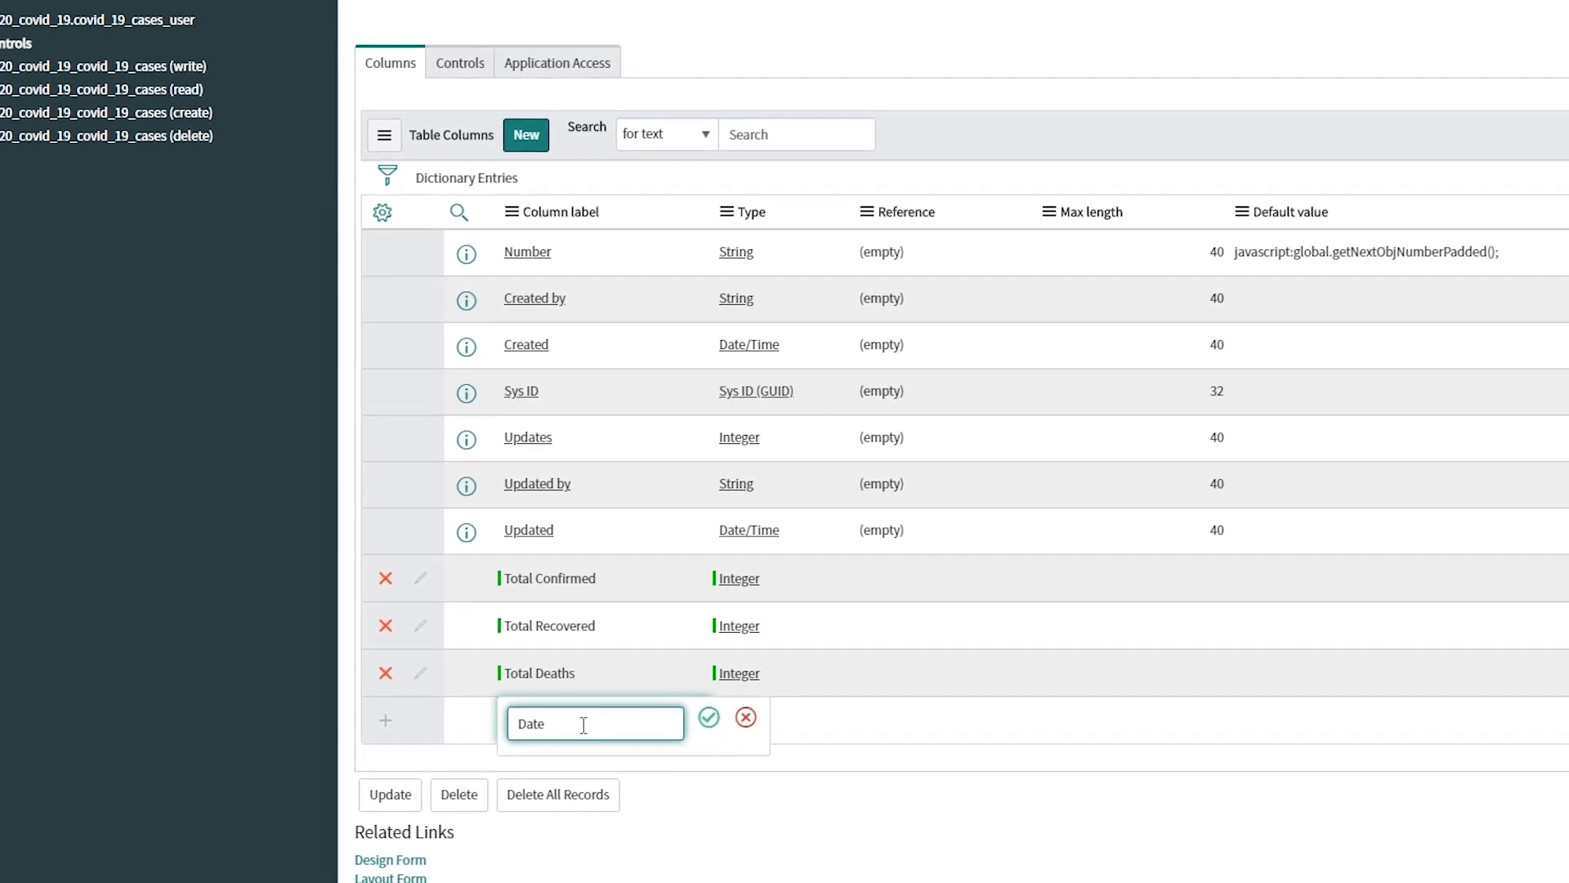
pyautogui.write('Date')
pyautogui.click(708, 717)
pyautogui.doubleClick(729, 720)
pyautogui.write('da')
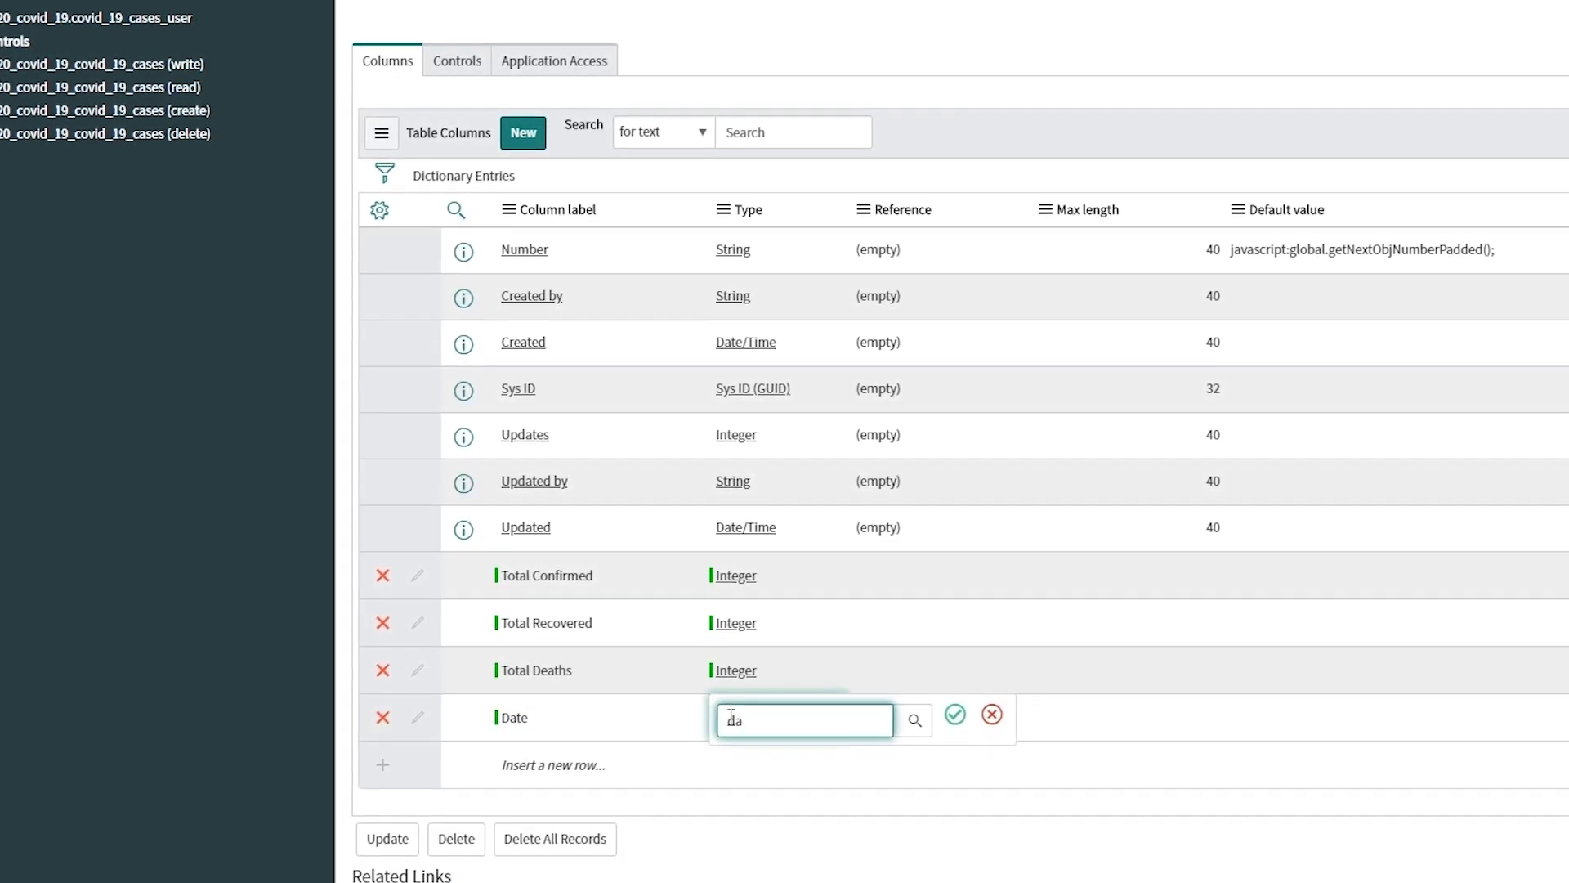
pyautogui.write('te')
pyautogui.click(747, 783)
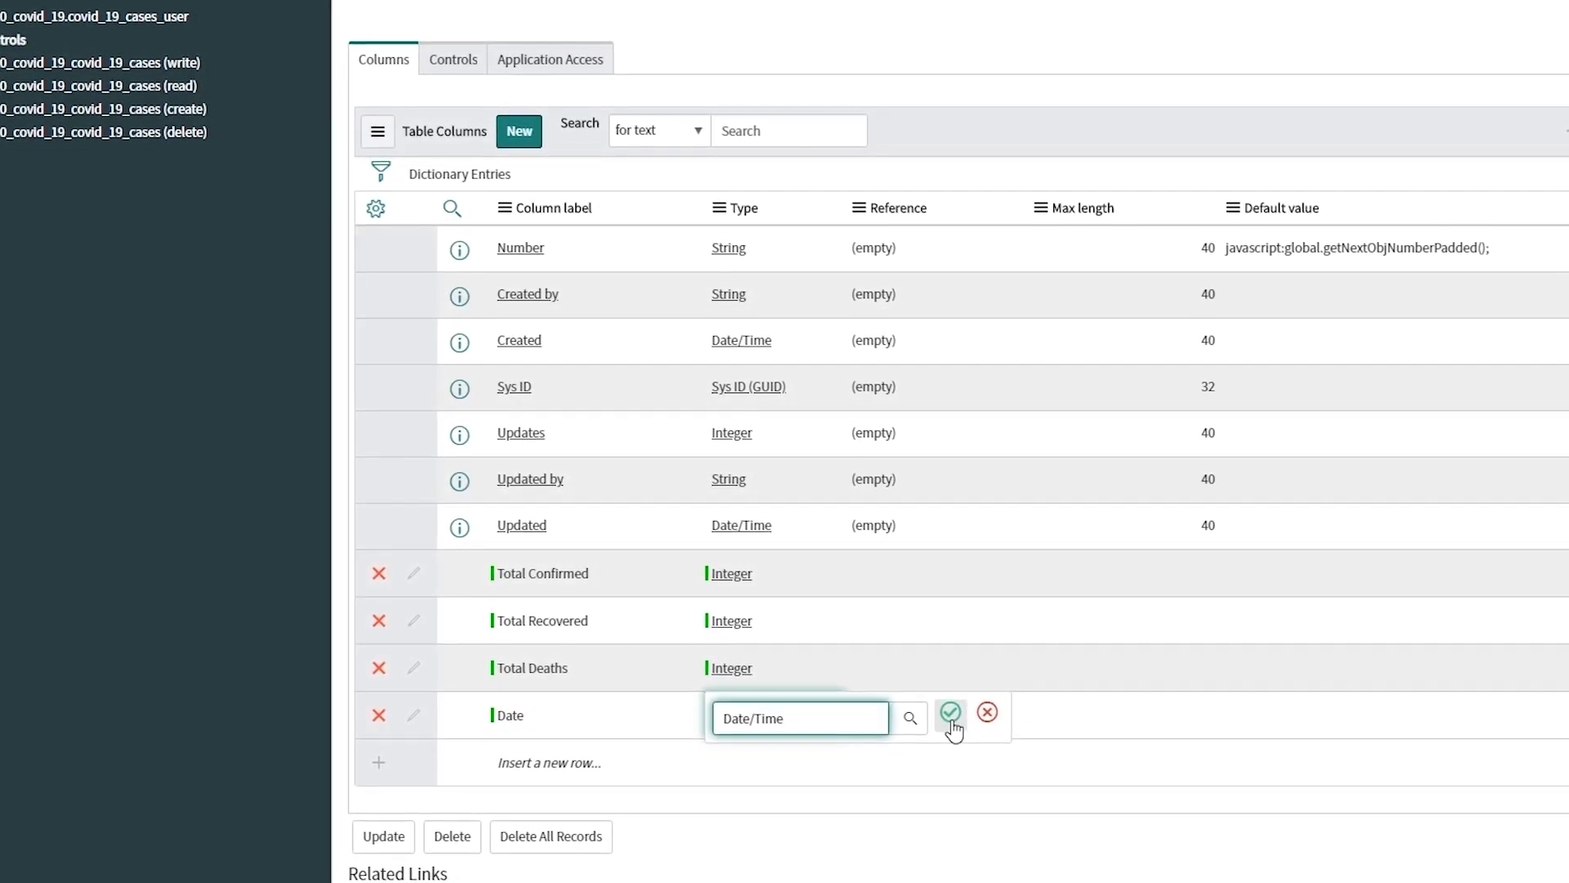
pyautogui.click(952, 713)
# Step: Add a Location column of type Reference pointing to the Country table
pyautogui.doubleClick(541, 765)
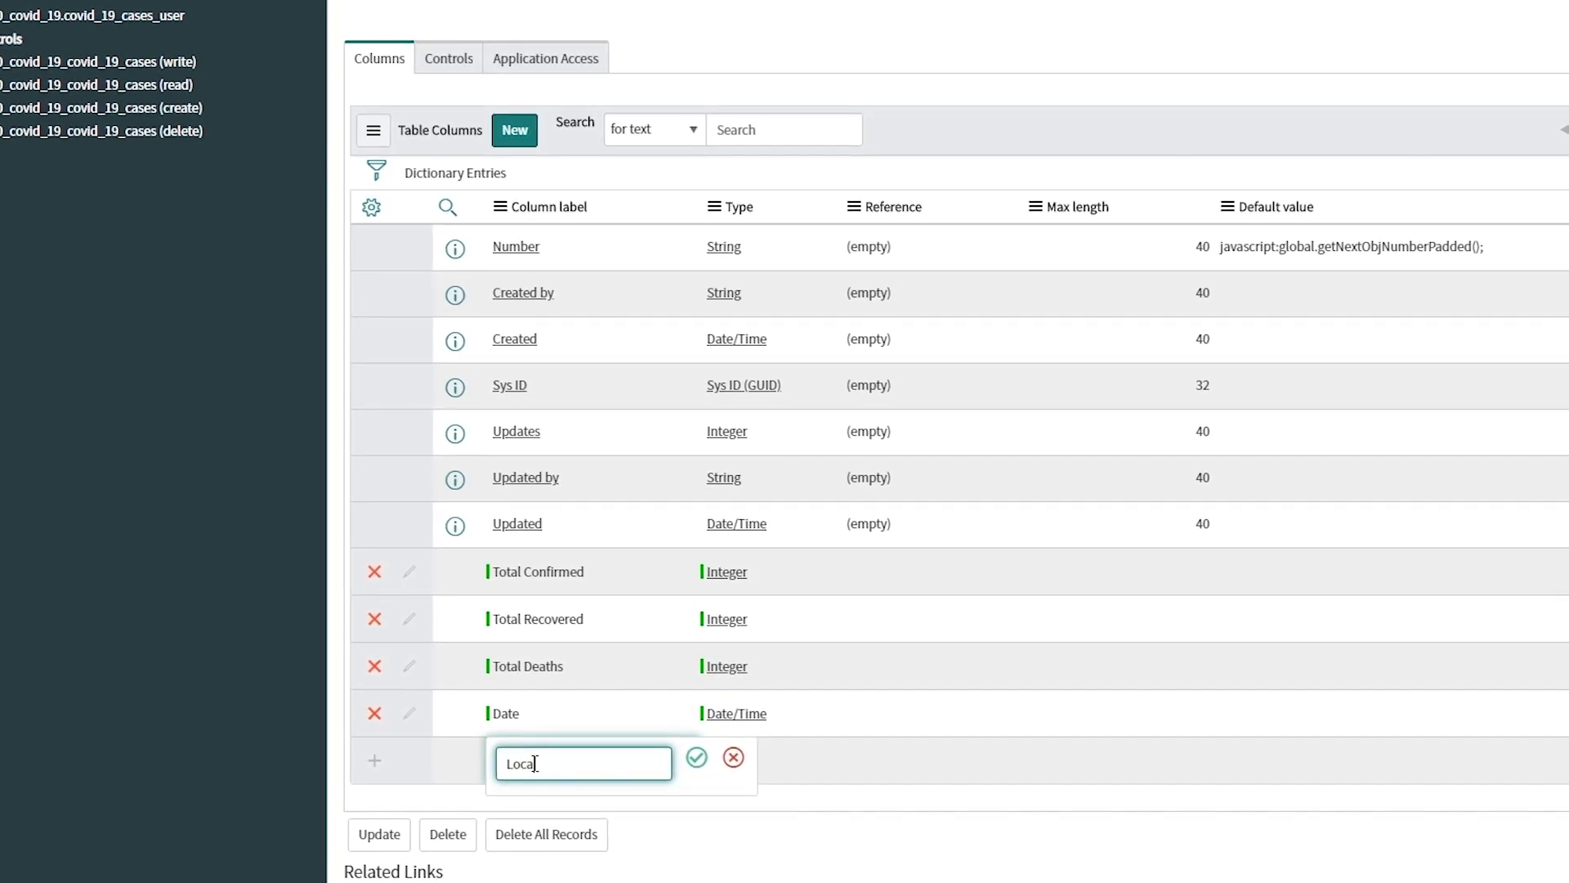
pyautogui.write('Location')
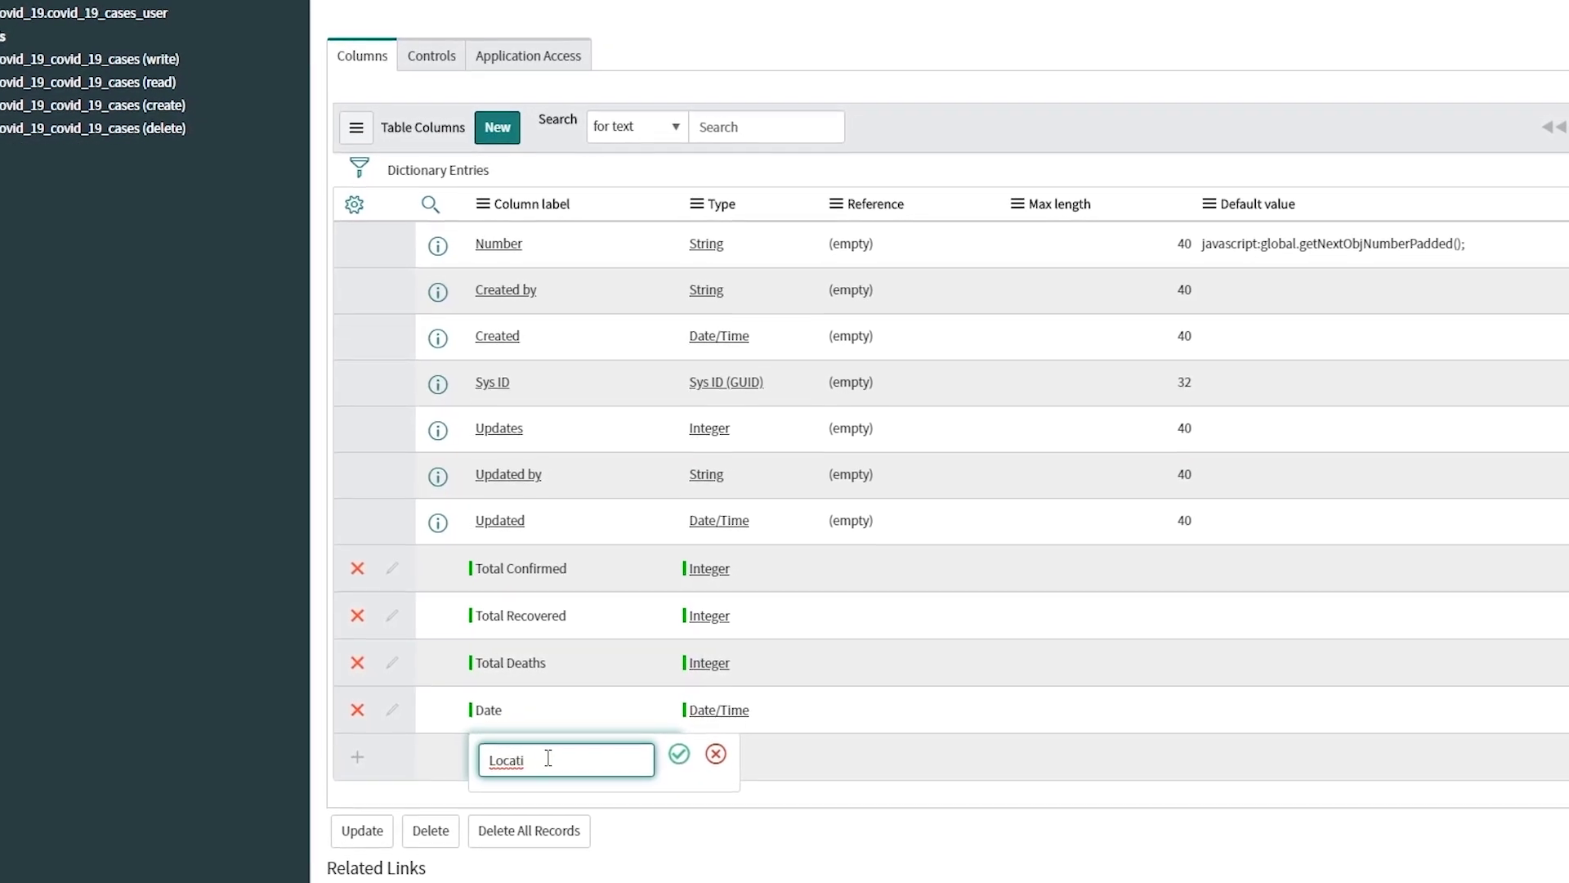
pyautogui.click(654, 752)
pyautogui.doubleClick(678, 753)
pyautogui.write('refere')
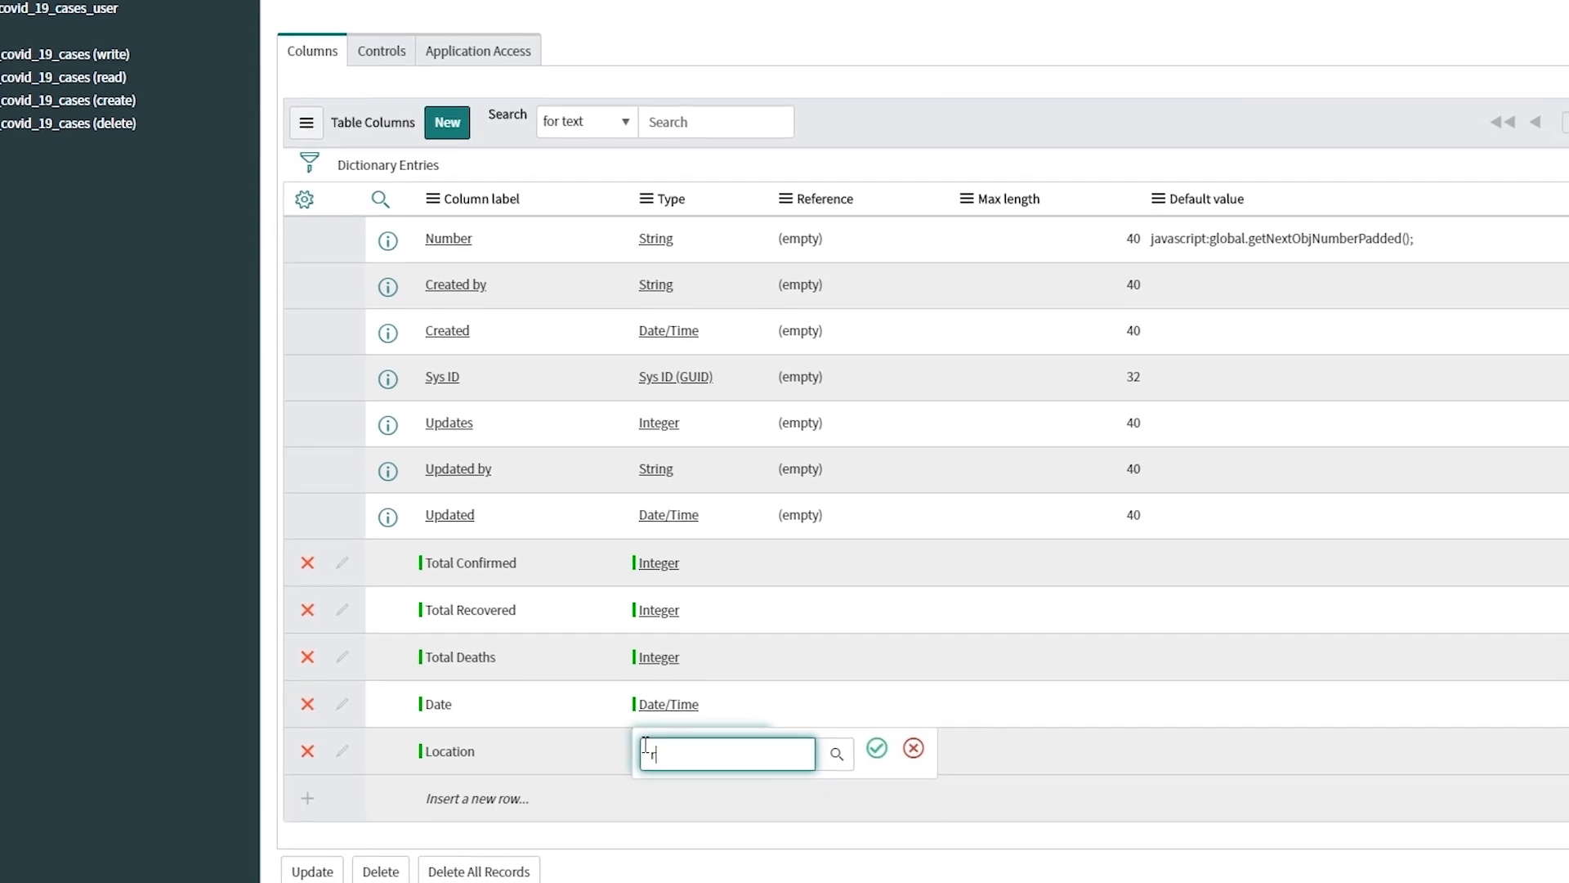
pyautogui.click(704, 798)
pyautogui.click(769, 746)
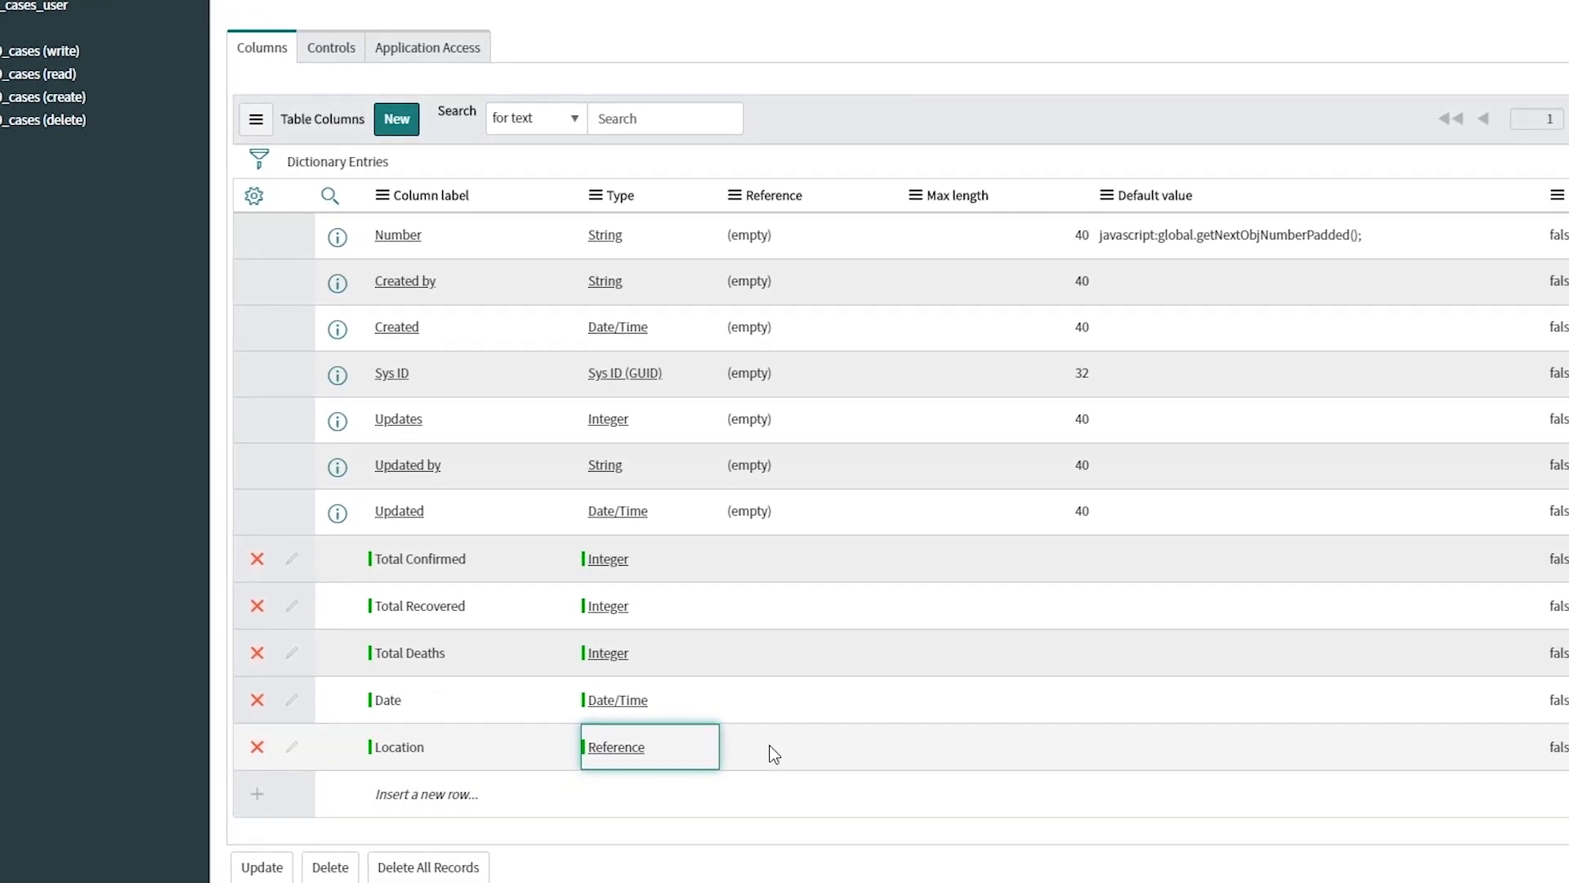
pyautogui.doubleClick(753, 749)
pyautogui.write('coun')
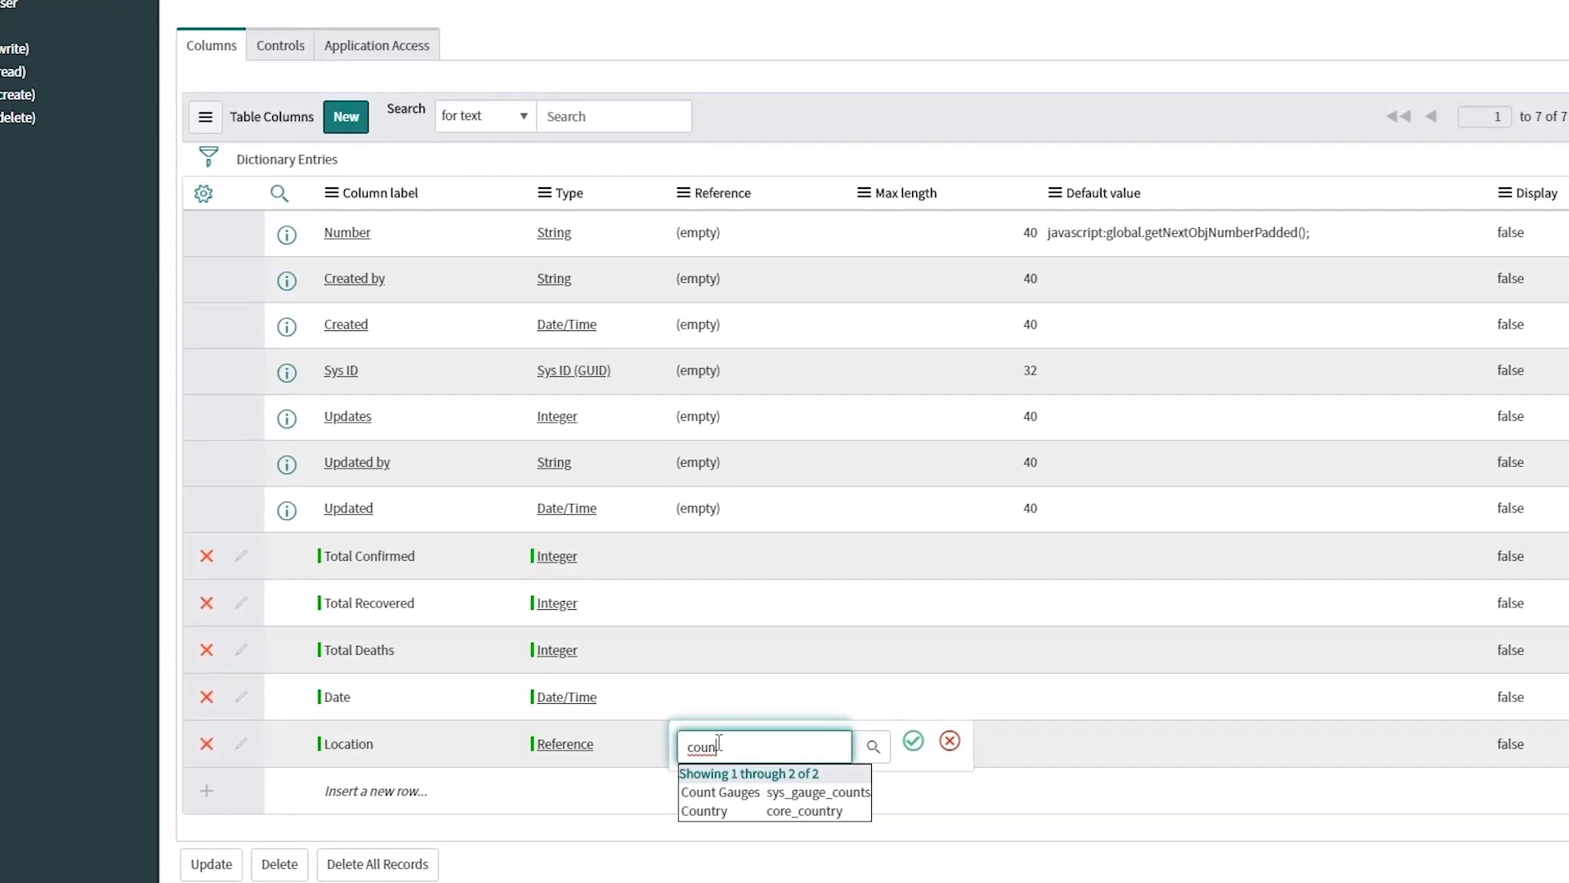
pyautogui.click(756, 810)
pyautogui.click(887, 739)
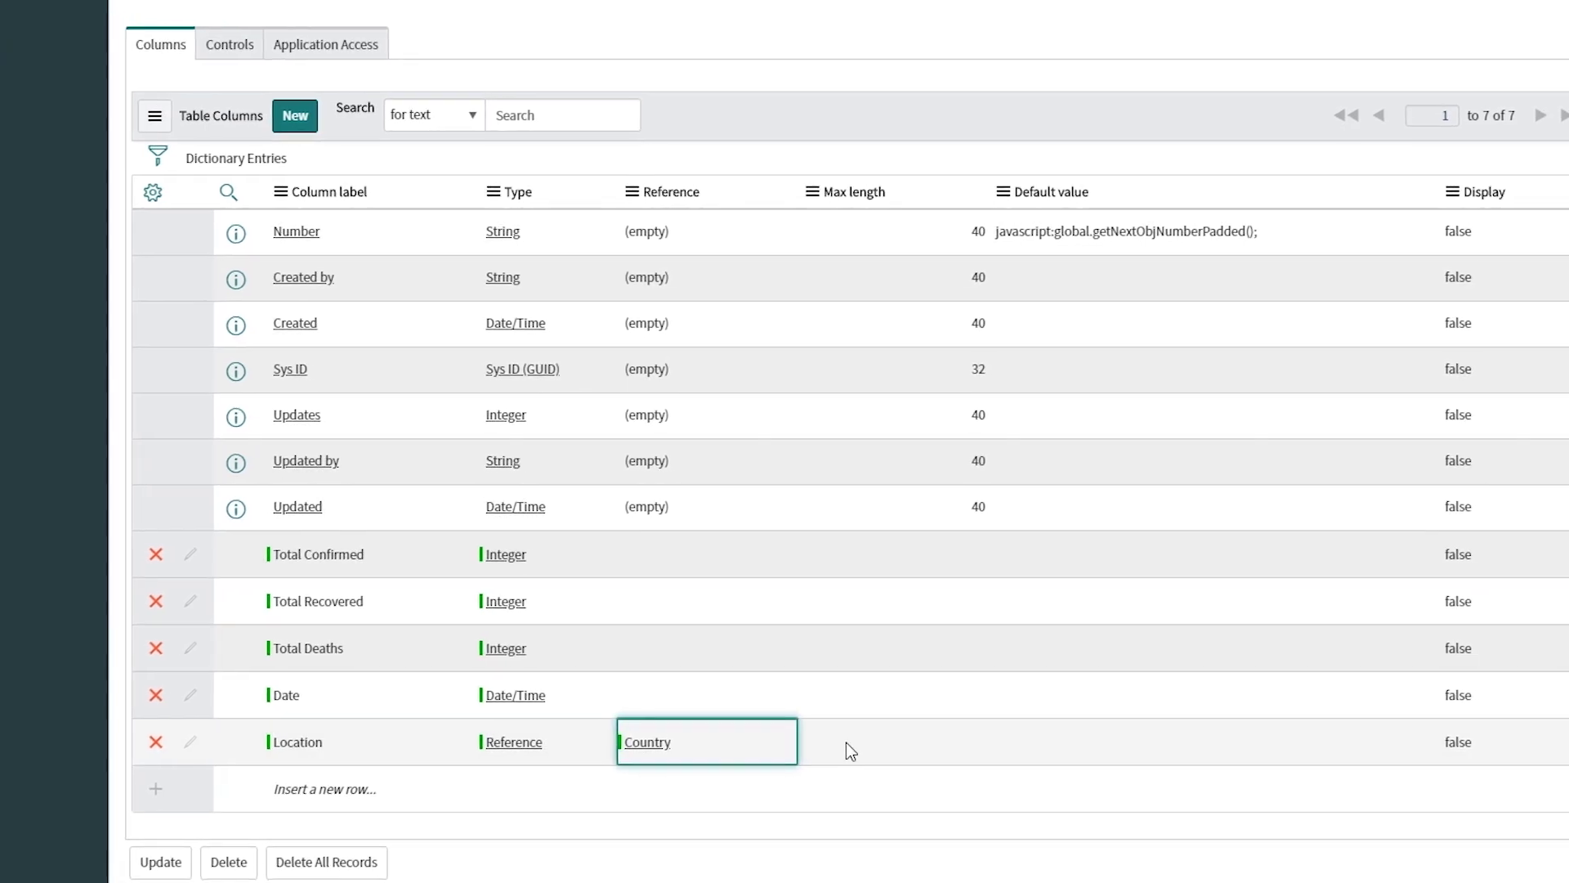
# Step: Set Number's Display to true and save the Covid 19 Cases table
pyautogui.click(1438, 233)
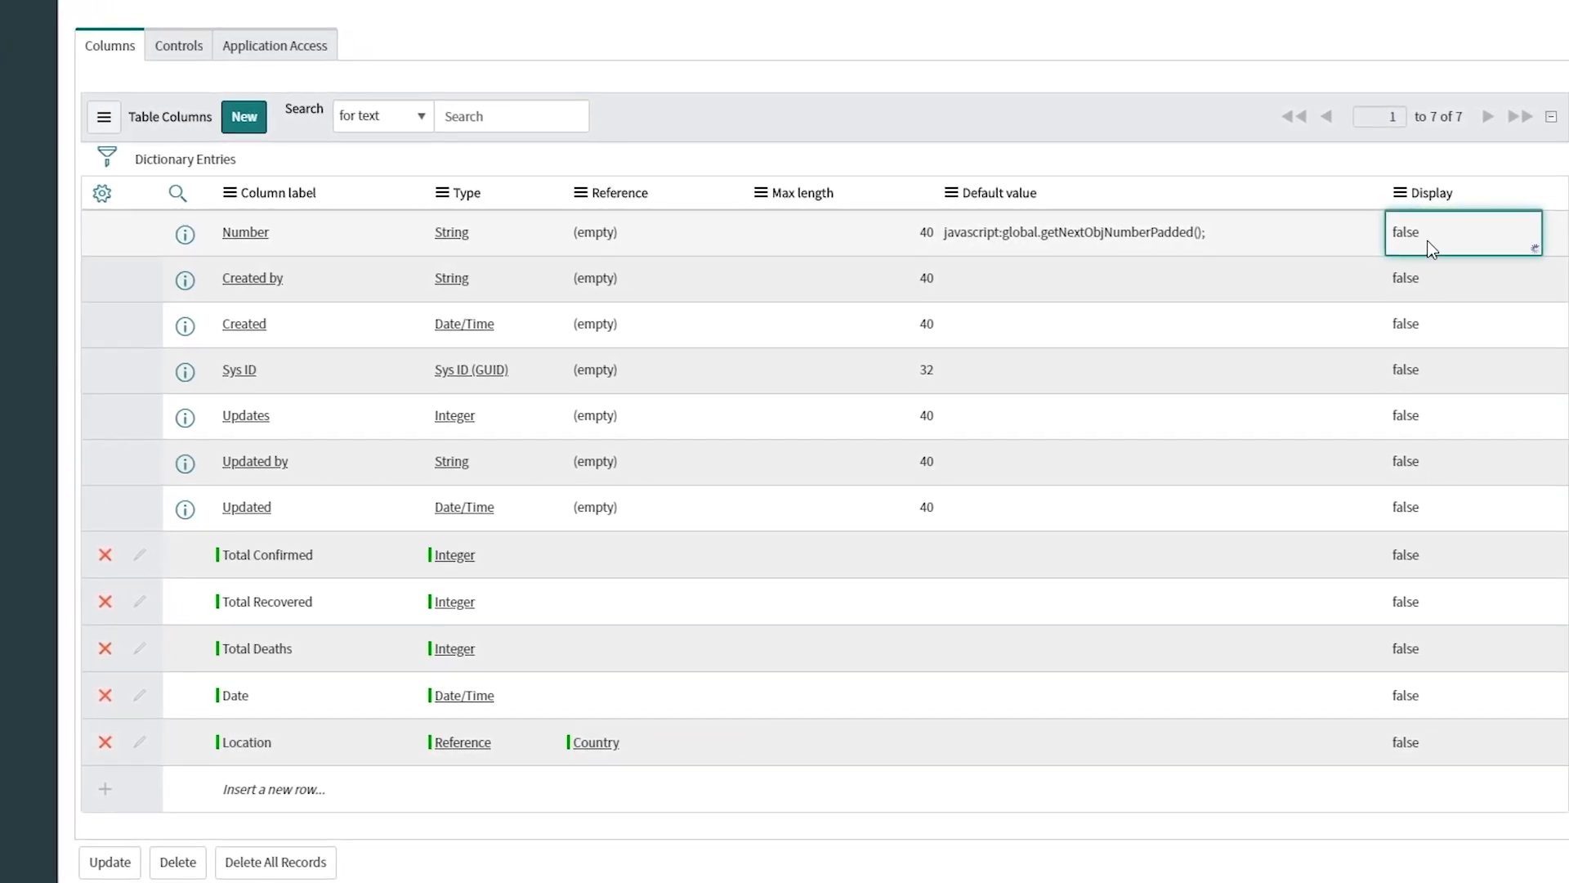
pyautogui.click(1404, 250)
pyautogui.click(1387, 237)
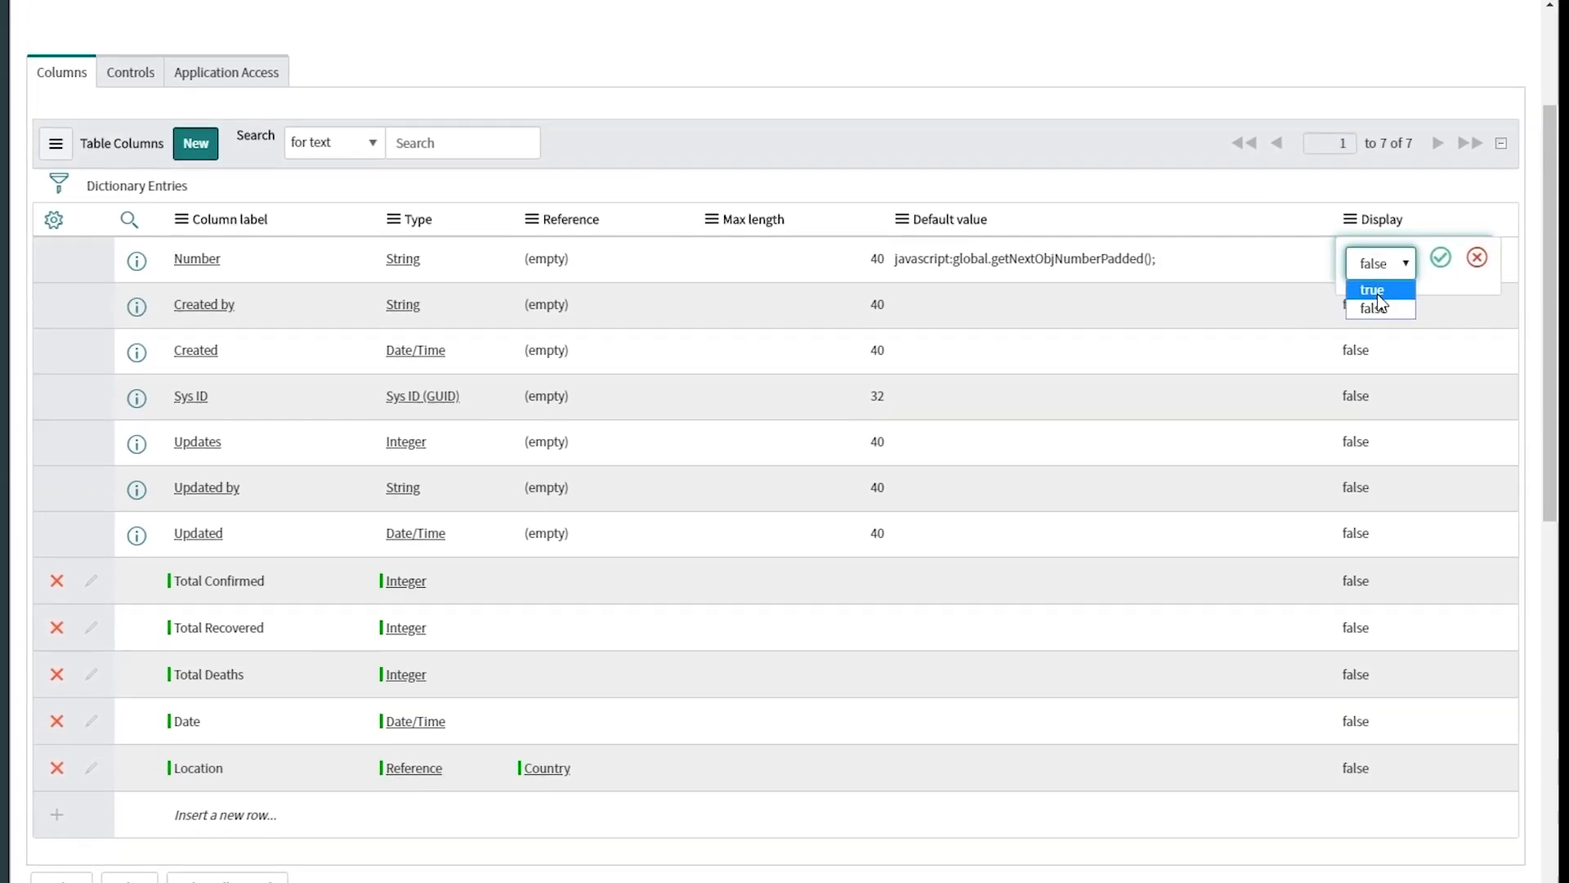
pyautogui.click(1376, 270)
pyautogui.click(1445, 239)
pyautogui.rightClick(1120, 6)
pyautogui.click(881, 45)
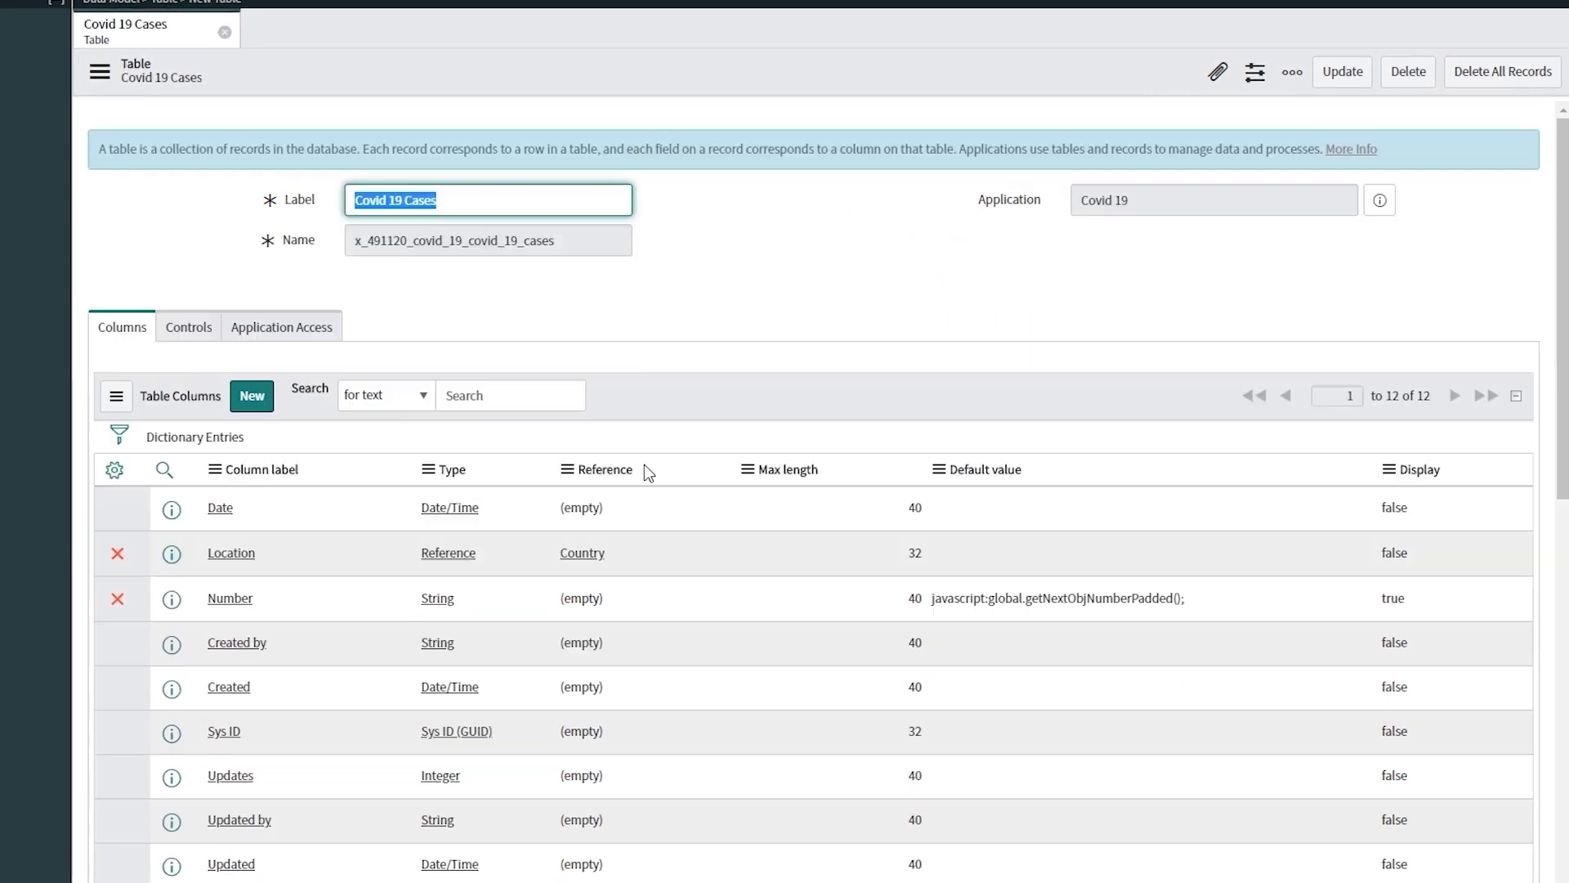
# Step: Open the table's form in Design Form from Related Links
pyautogui.scroll(-10, 614, 470)
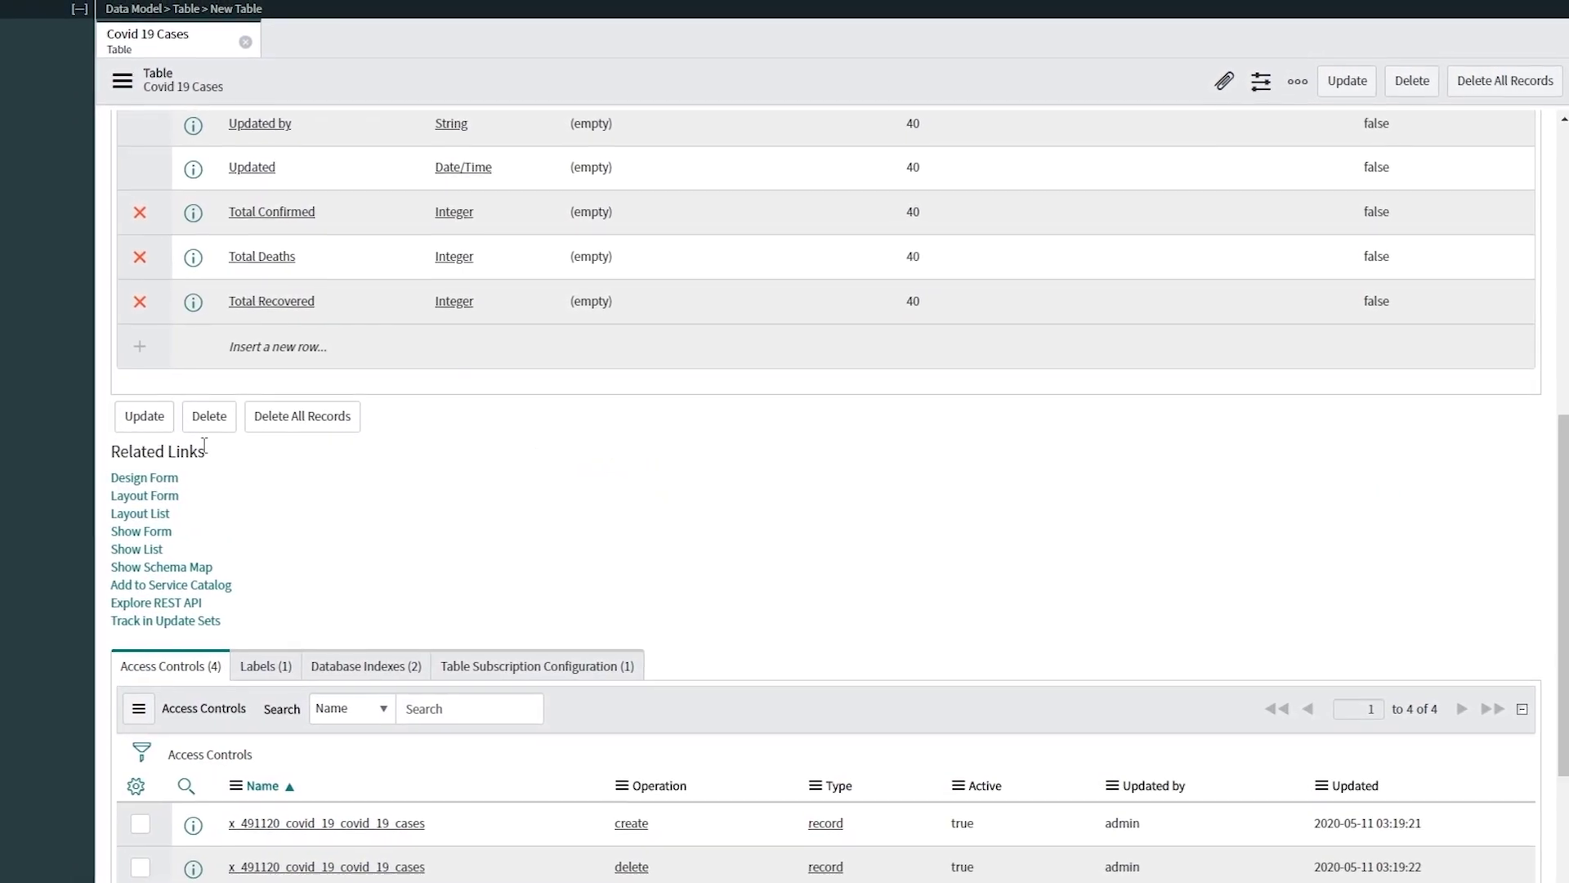
pyautogui.scroll(-1, 193, 441)
pyautogui.click(155, 381)
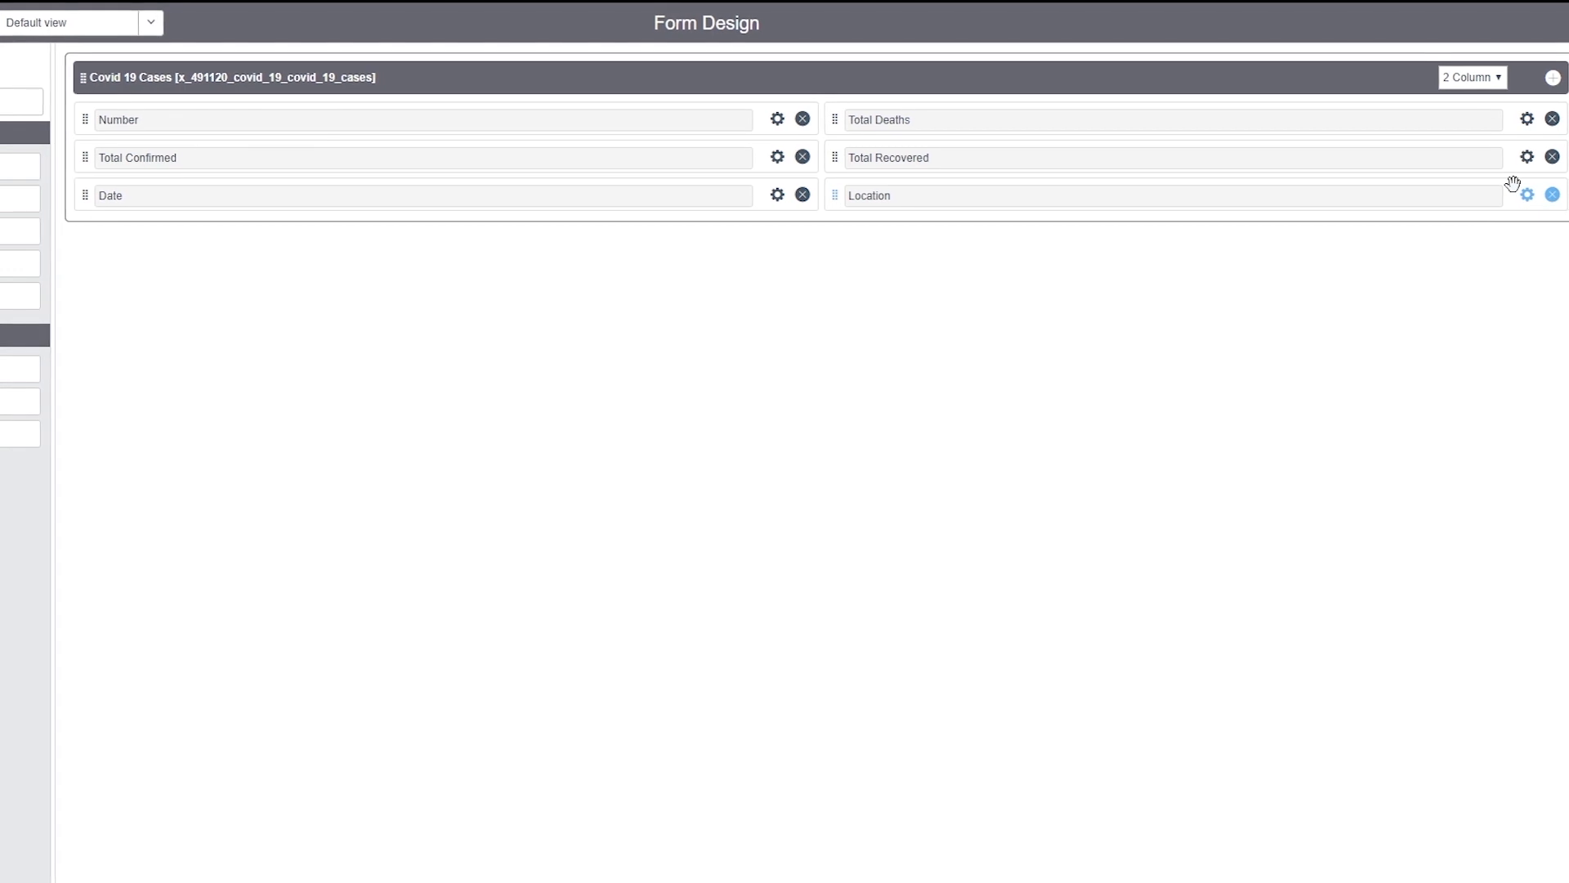
# Step: Drag Date and Location under Number on the left; Total Confirmed, Recovered, Deaths on the right
pyautogui.moveTo(1513, 183); pyautogui.dragTo(760, 147)
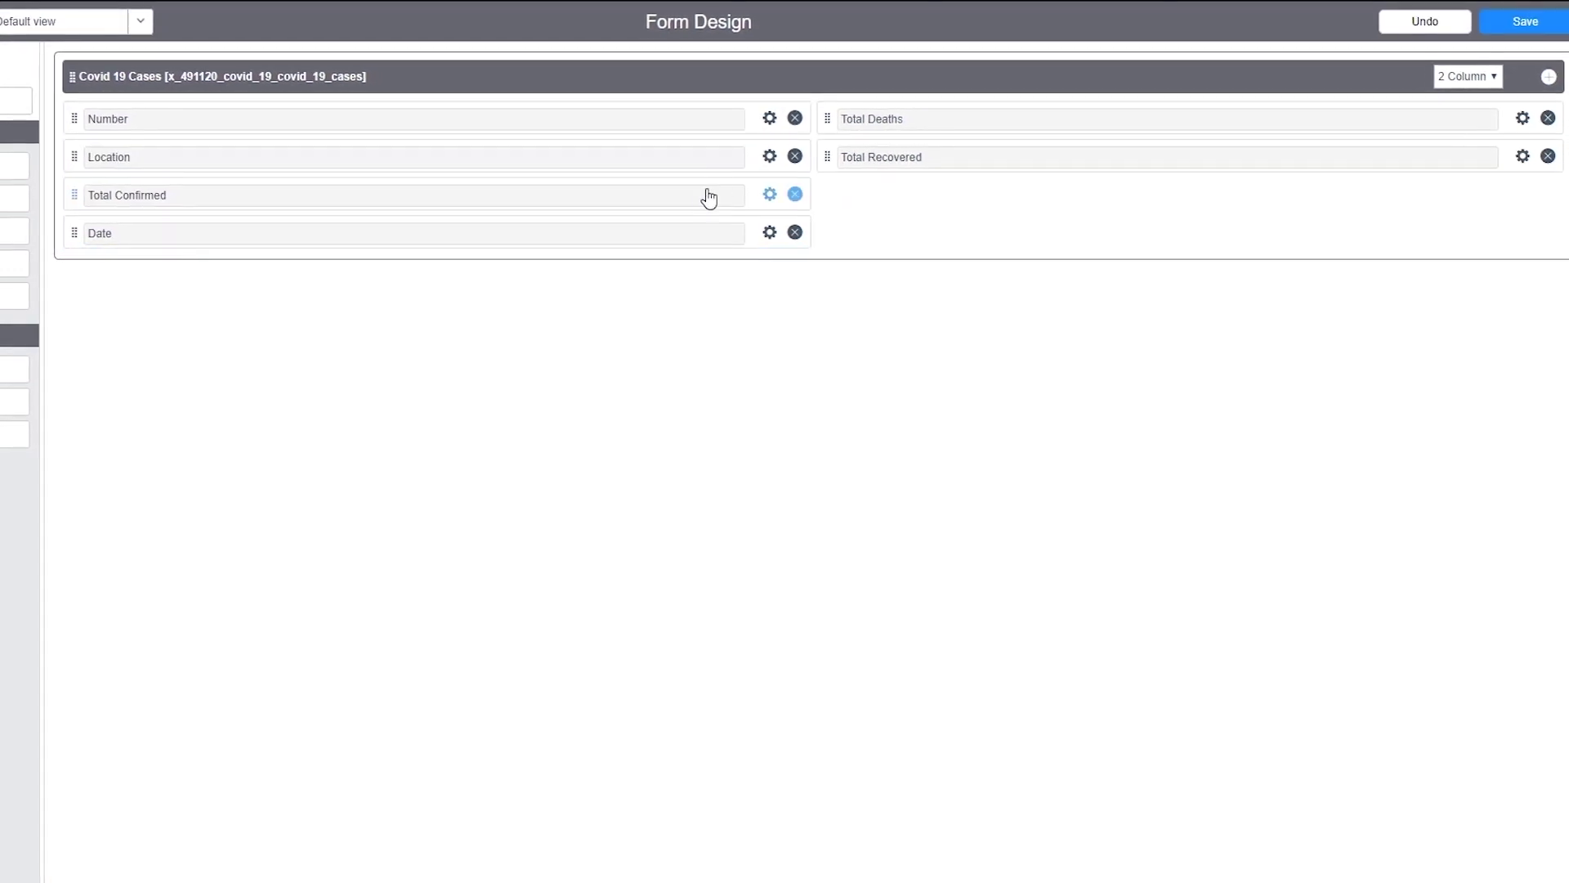
pyautogui.moveTo(746, 225); pyautogui.dragTo(737, 155)
pyautogui.moveTo(739, 225); pyautogui.dragTo(1531, 104)
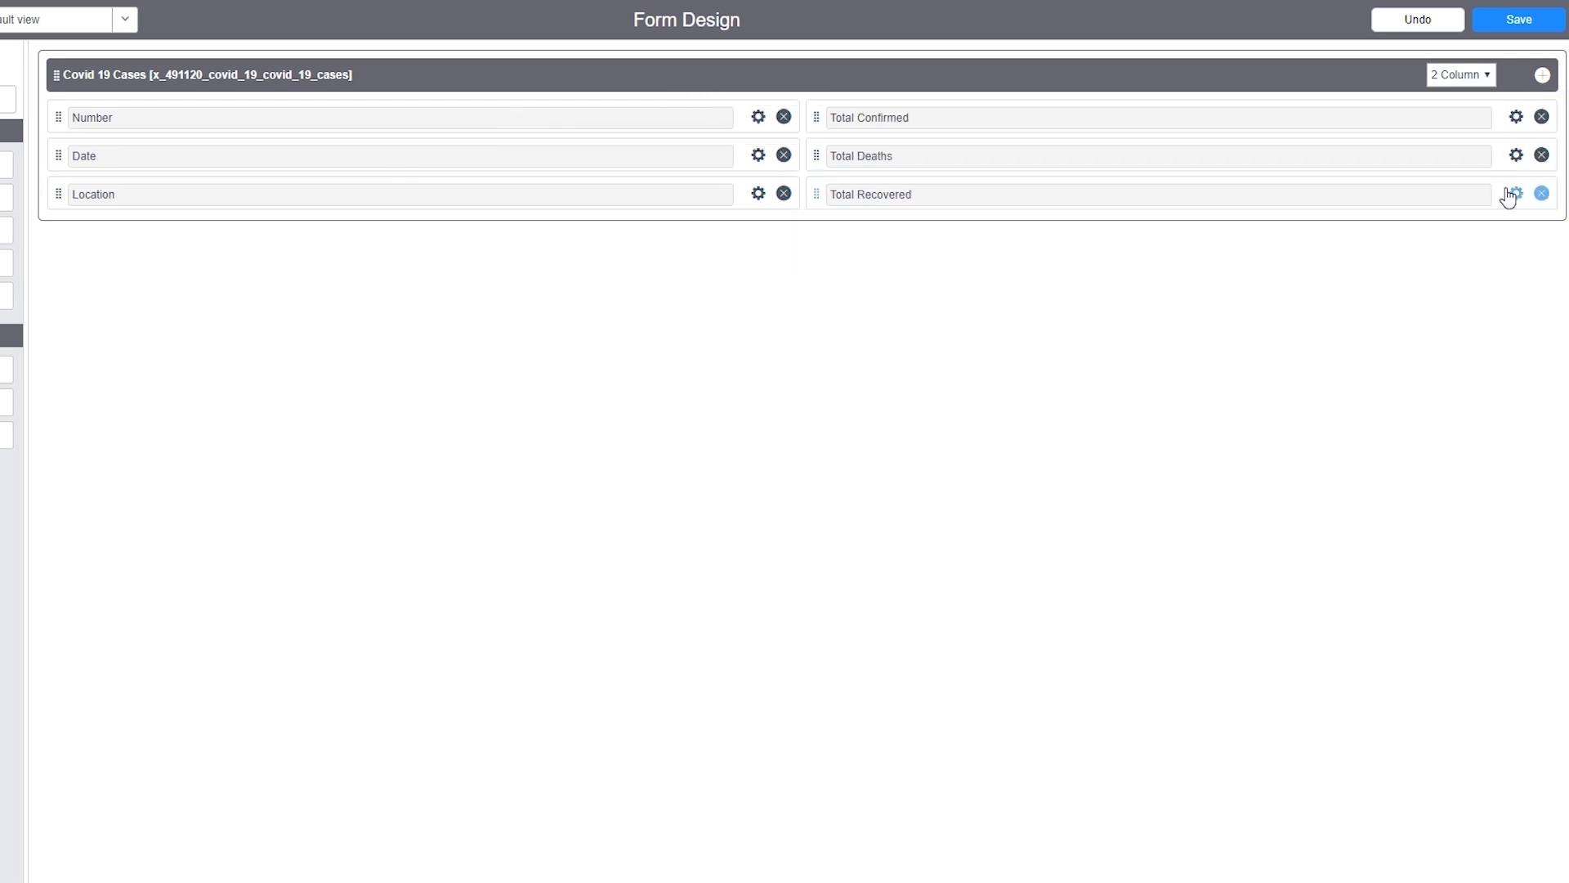
pyautogui.moveTo(1500, 184); pyautogui.dragTo(1511, 133)
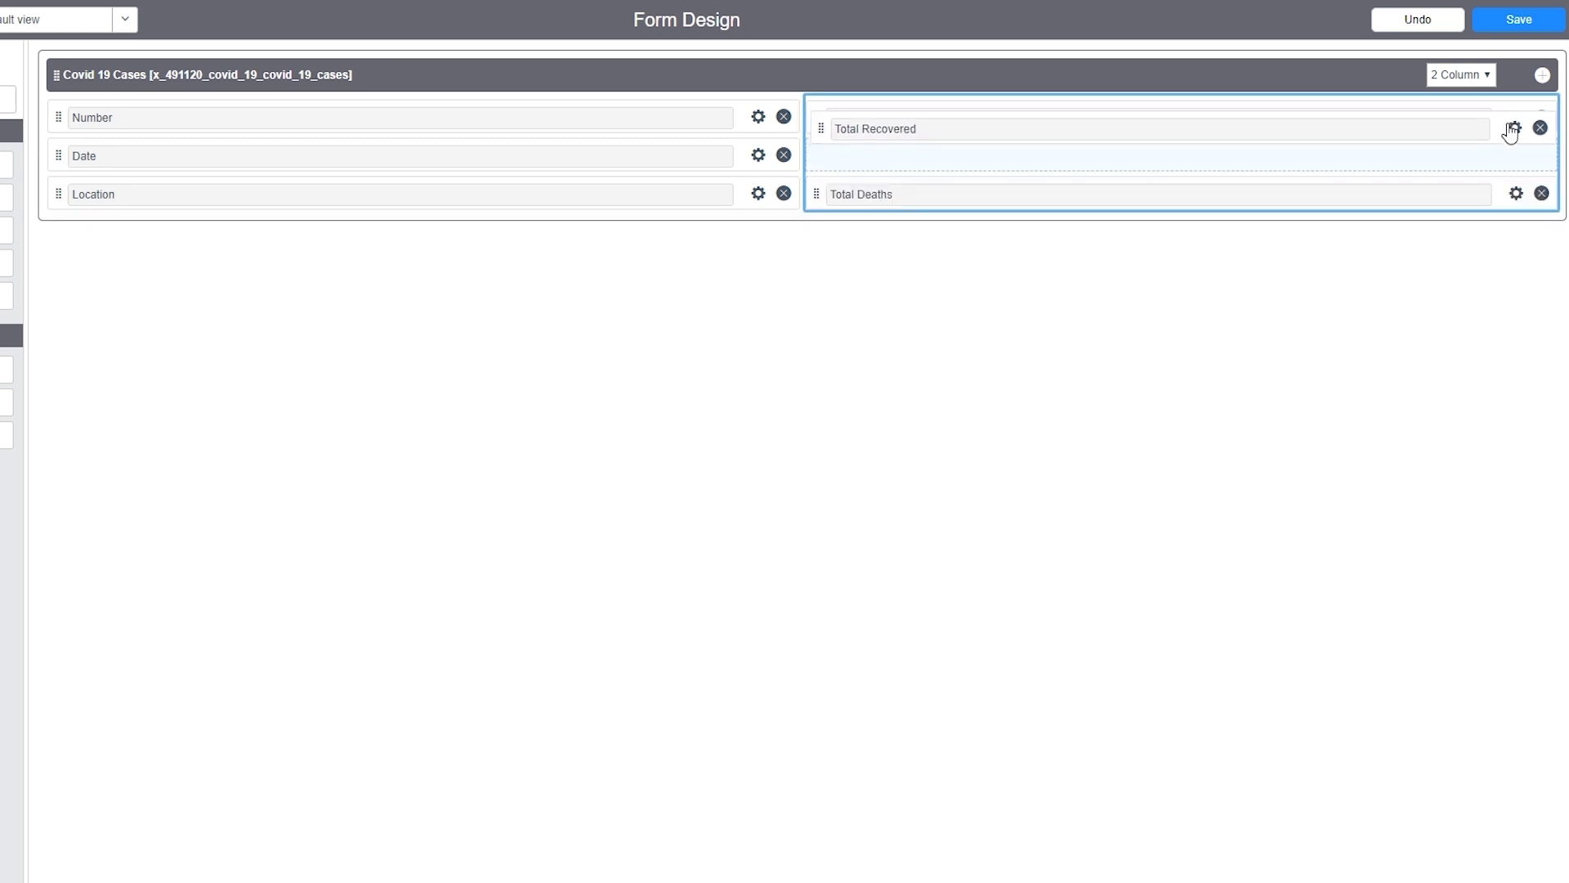
pyautogui.click(759, 120)
# Step: Make Number and Date read-only, leaving Location editable
pyautogui.click(229, 304)
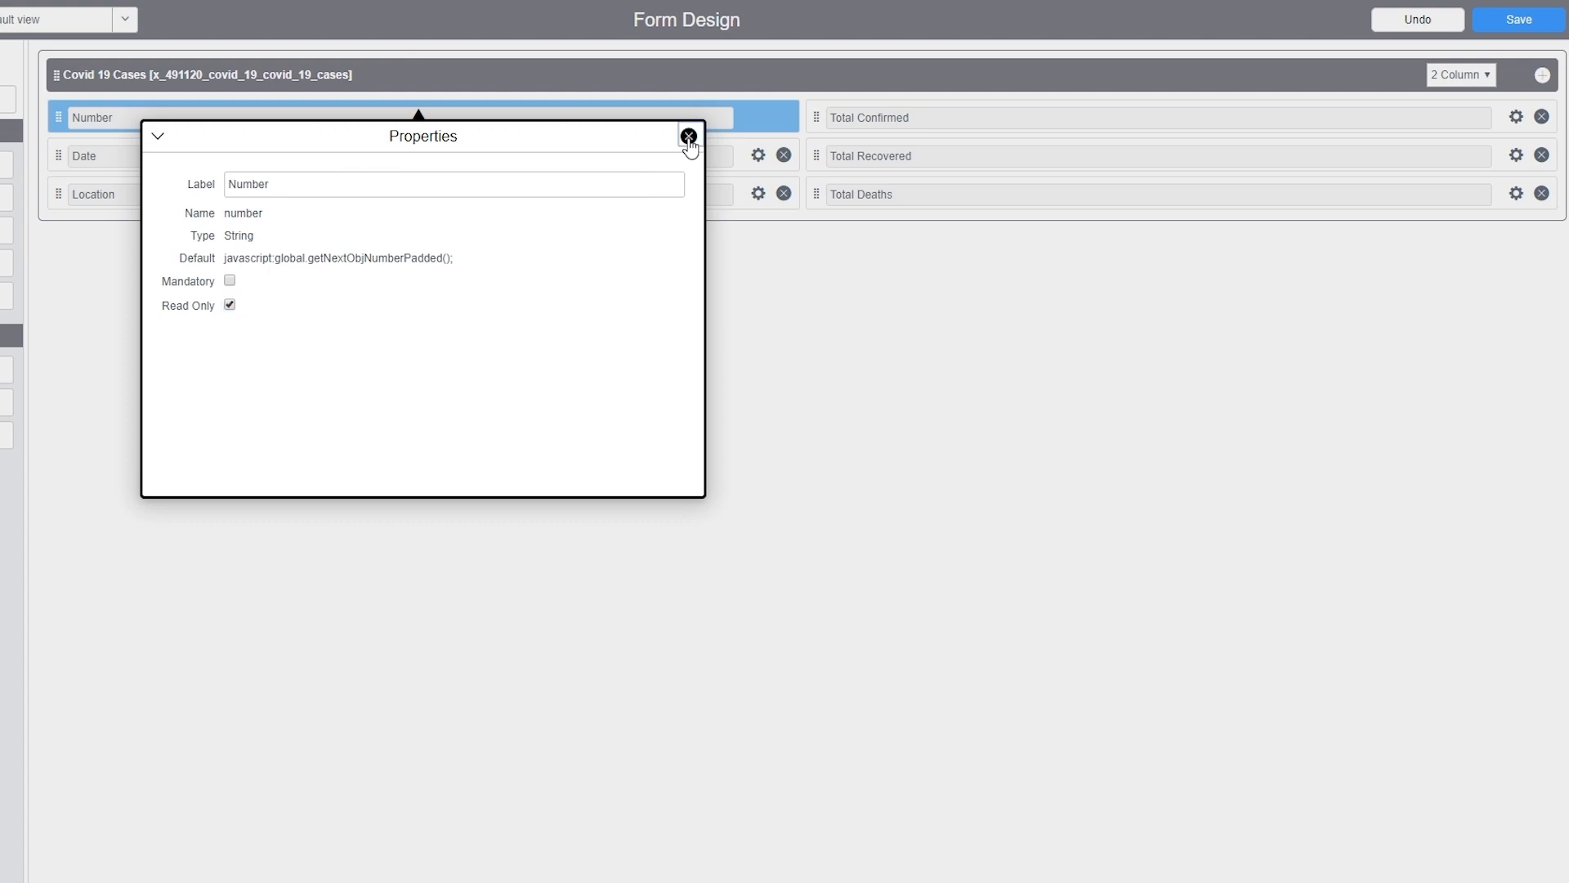
pyautogui.click(689, 137)
pyautogui.click(759, 156)
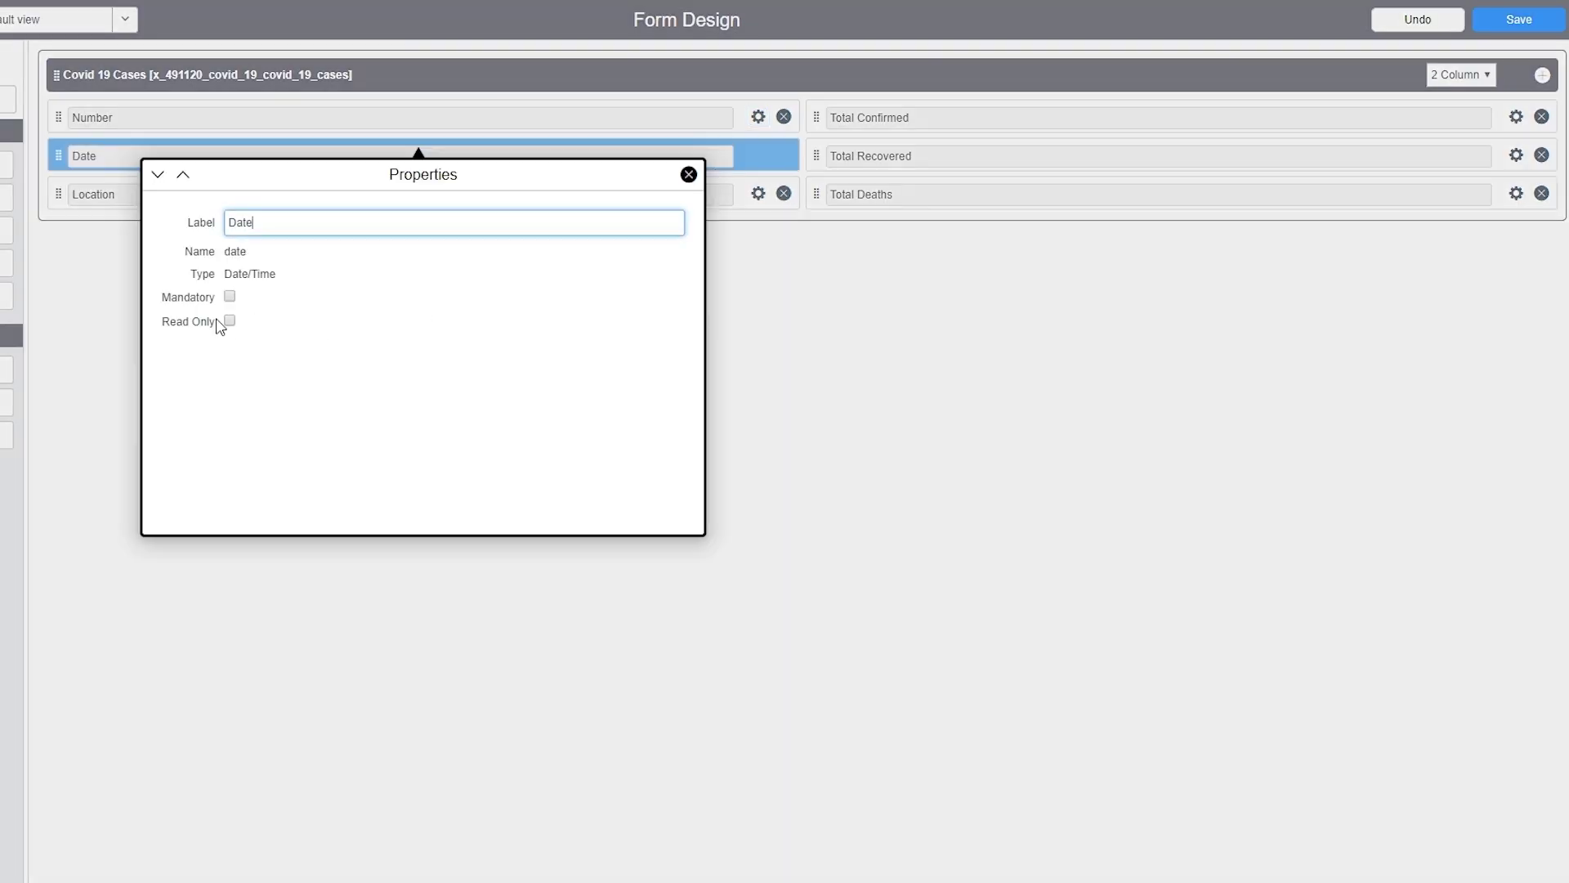
pyautogui.click(229, 321)
pyautogui.click(690, 174)
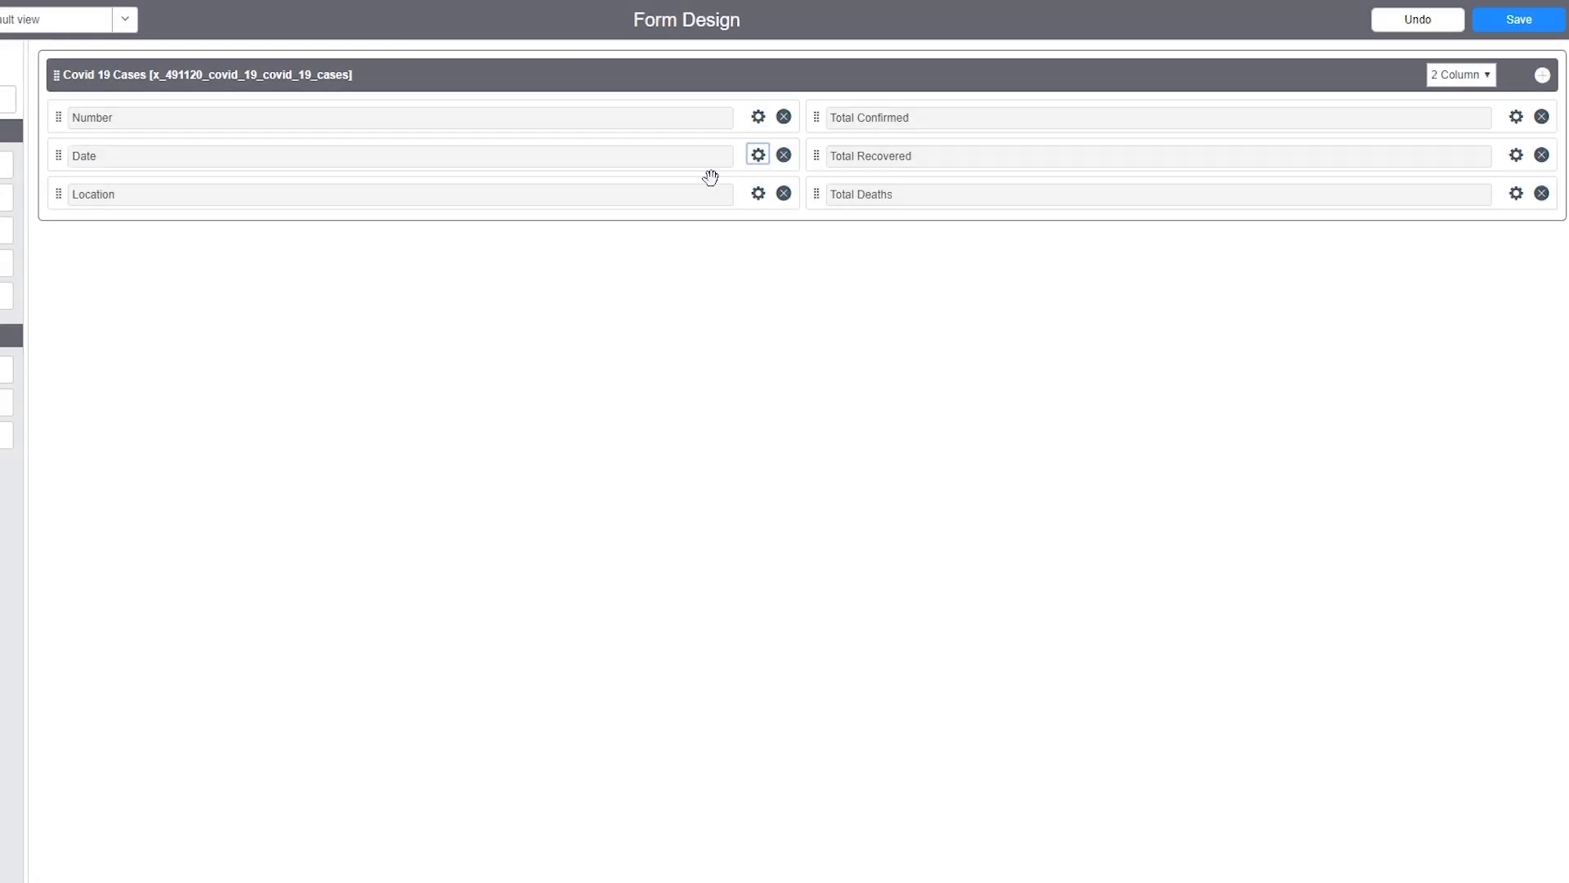
pyautogui.click(758, 195)
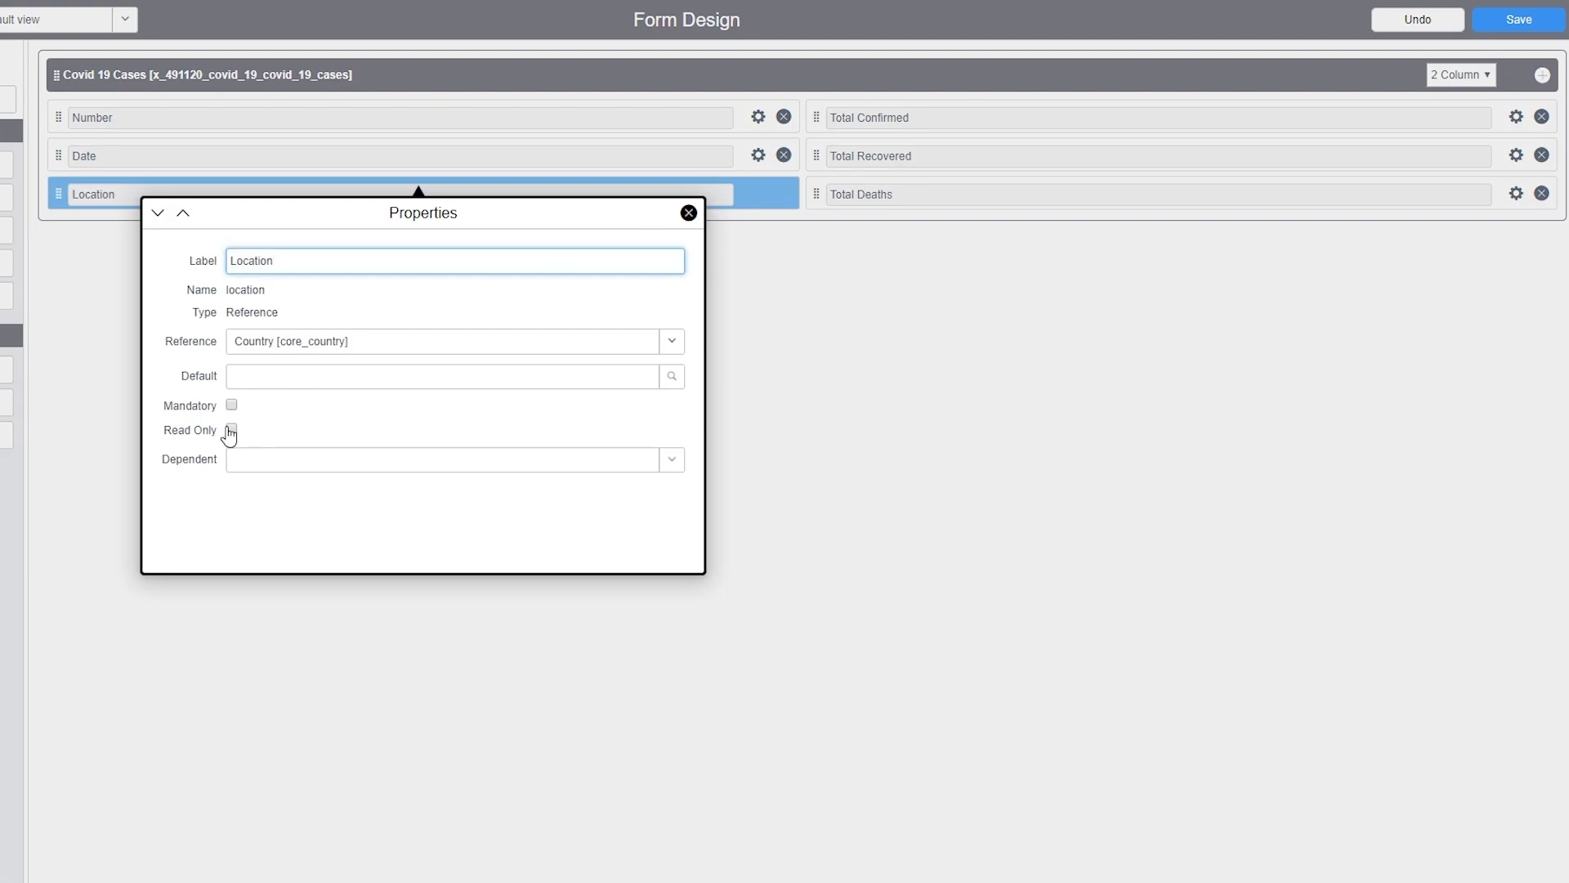
pyautogui.click(689, 213)
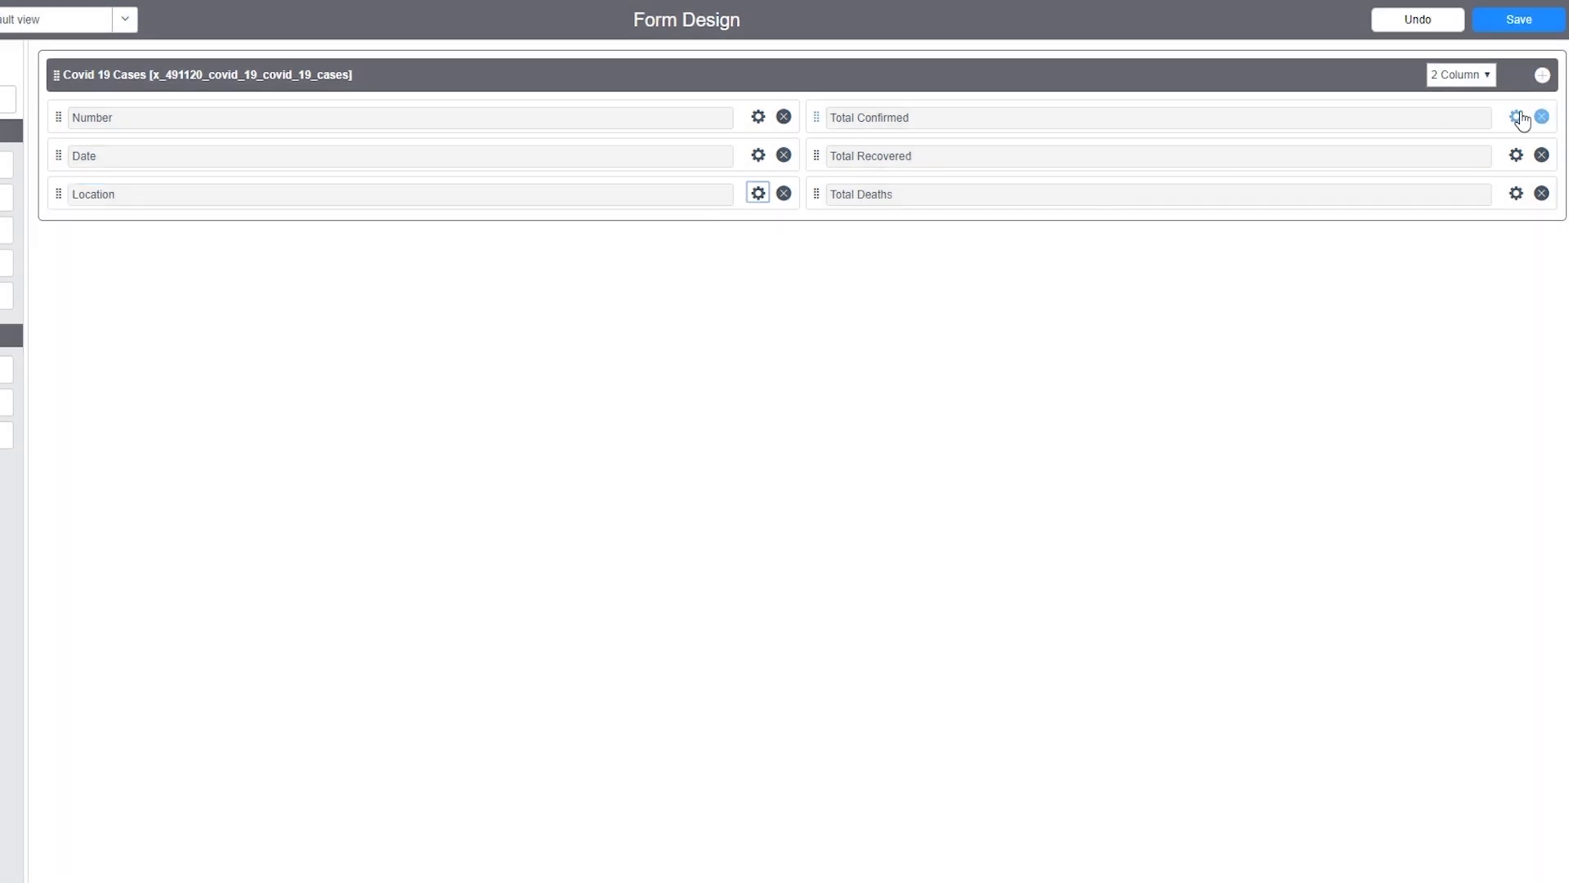
# Step: Make Total Confirmed, Total Recovered and Total Deaths read-only, then save the form layout
pyautogui.click(1518, 117)
pyautogui.click(988, 318)
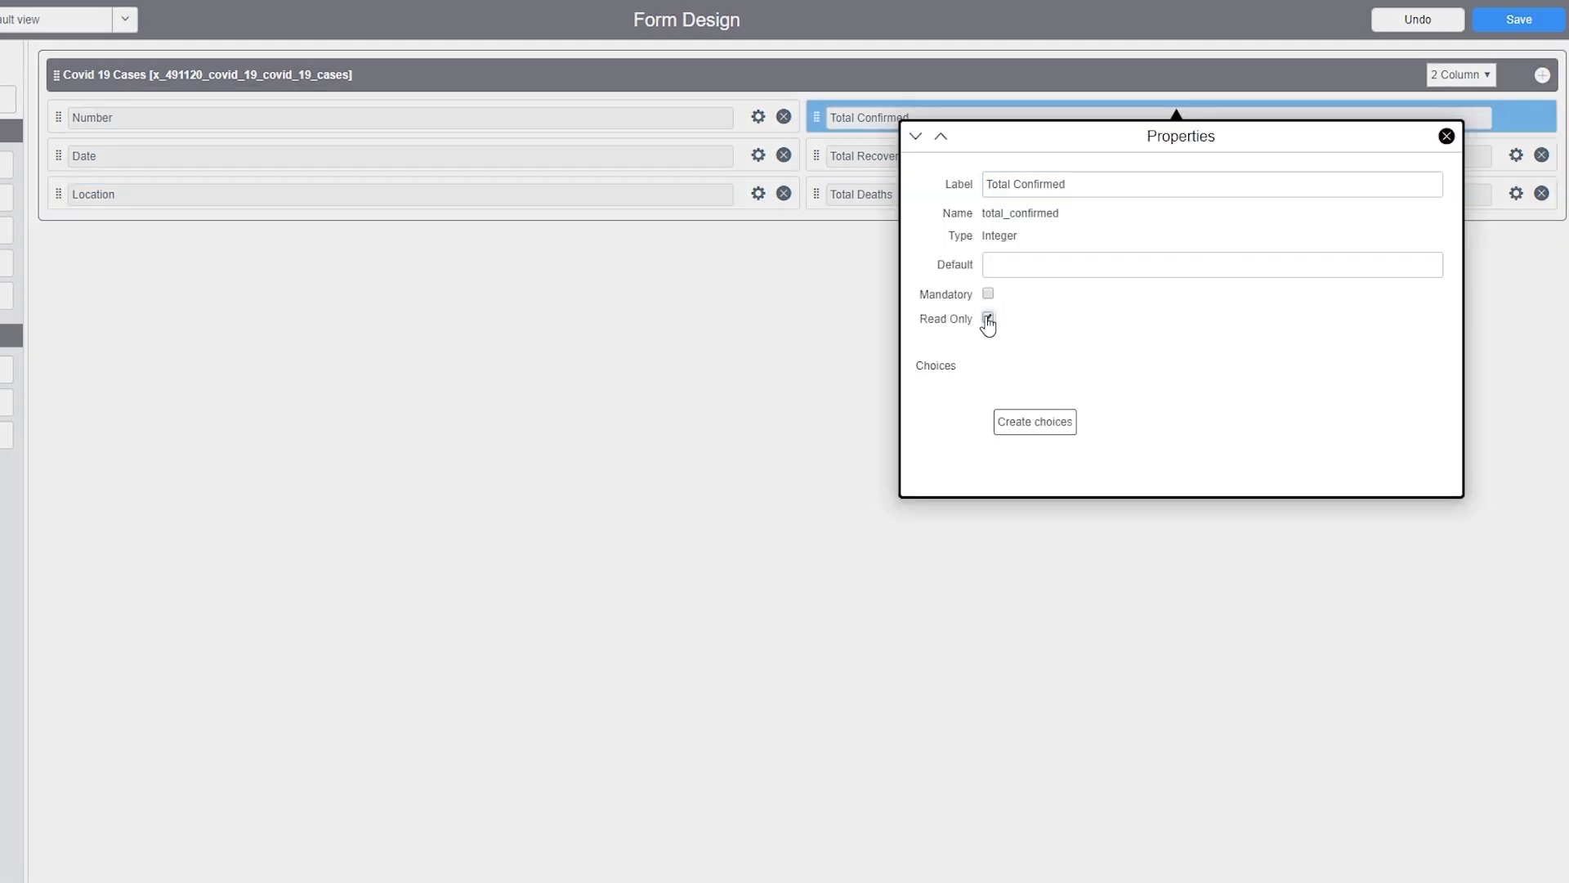
pyautogui.click(1447, 135)
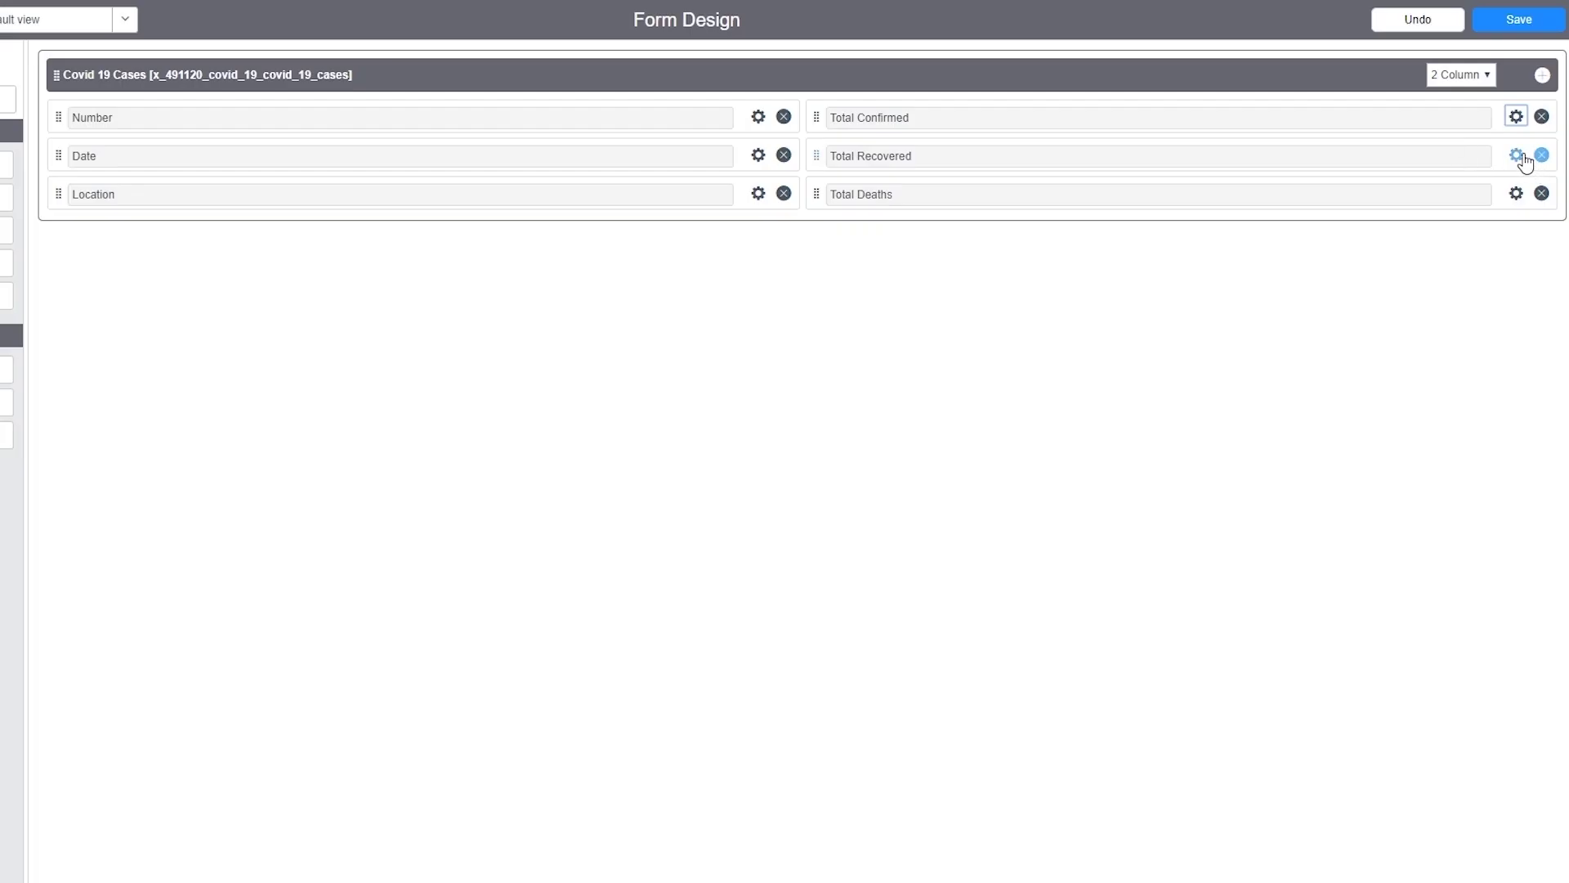
pyautogui.click(1516, 155)
pyautogui.click(988, 356)
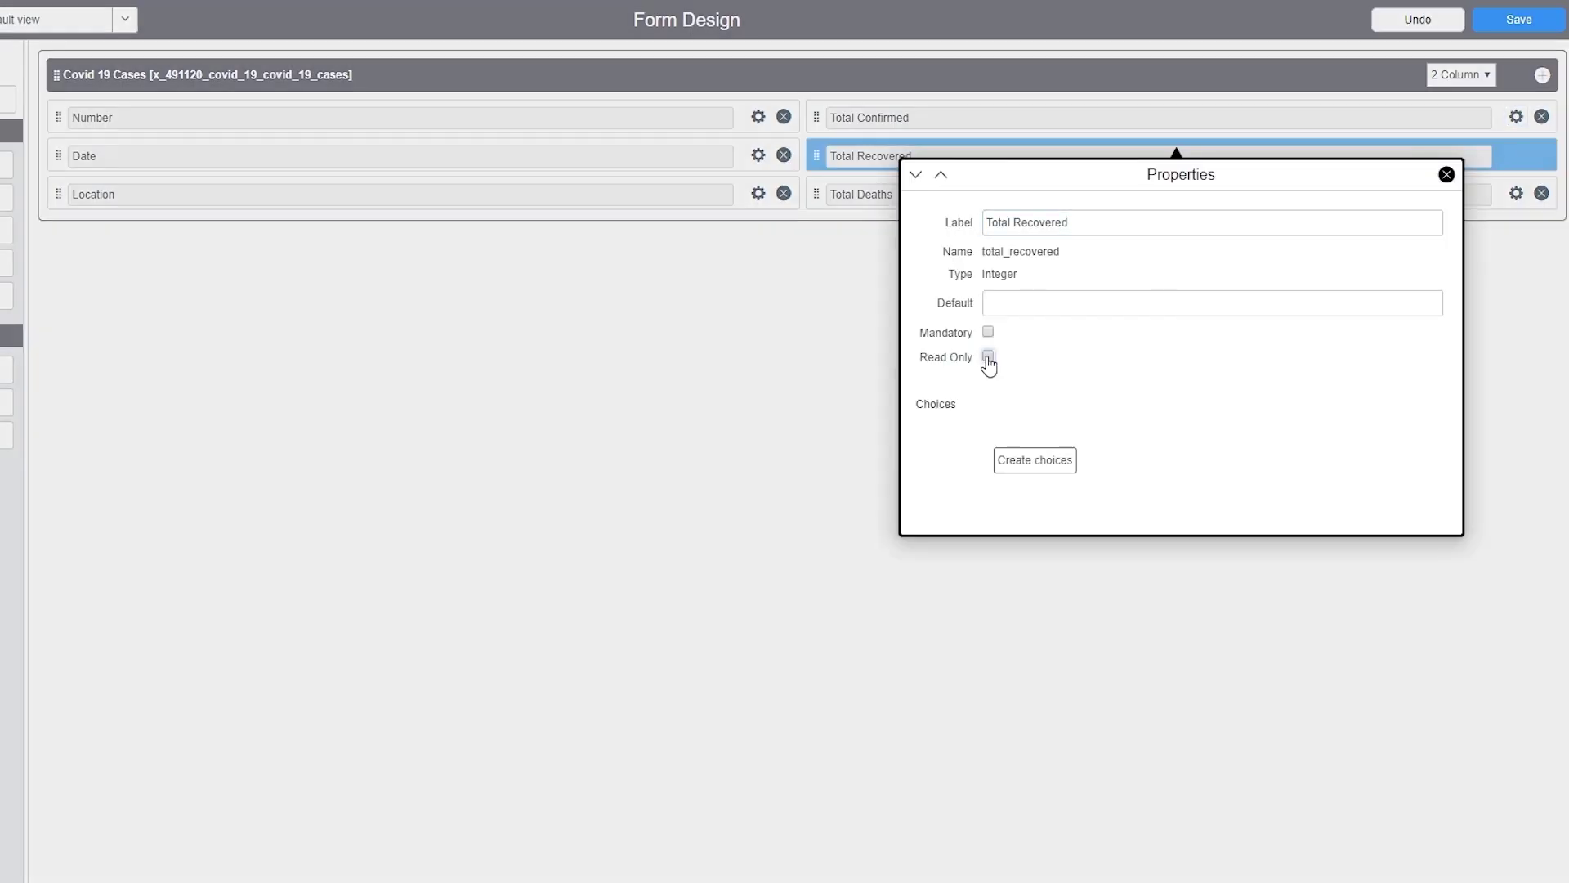
pyautogui.click(1447, 175)
pyautogui.click(1516, 193)
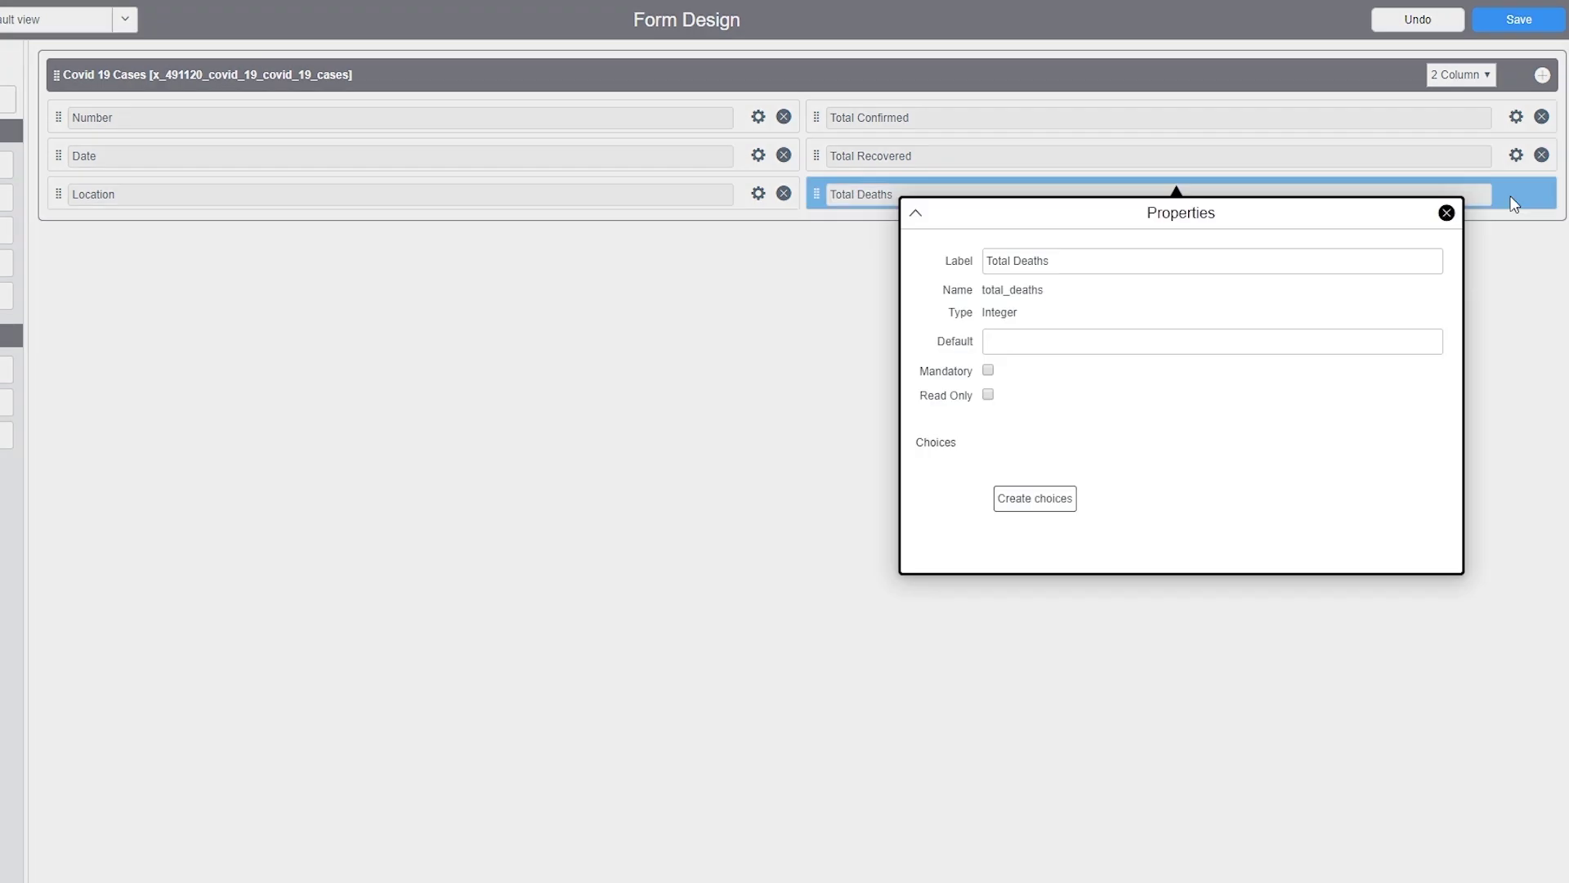
pyautogui.click(988, 395)
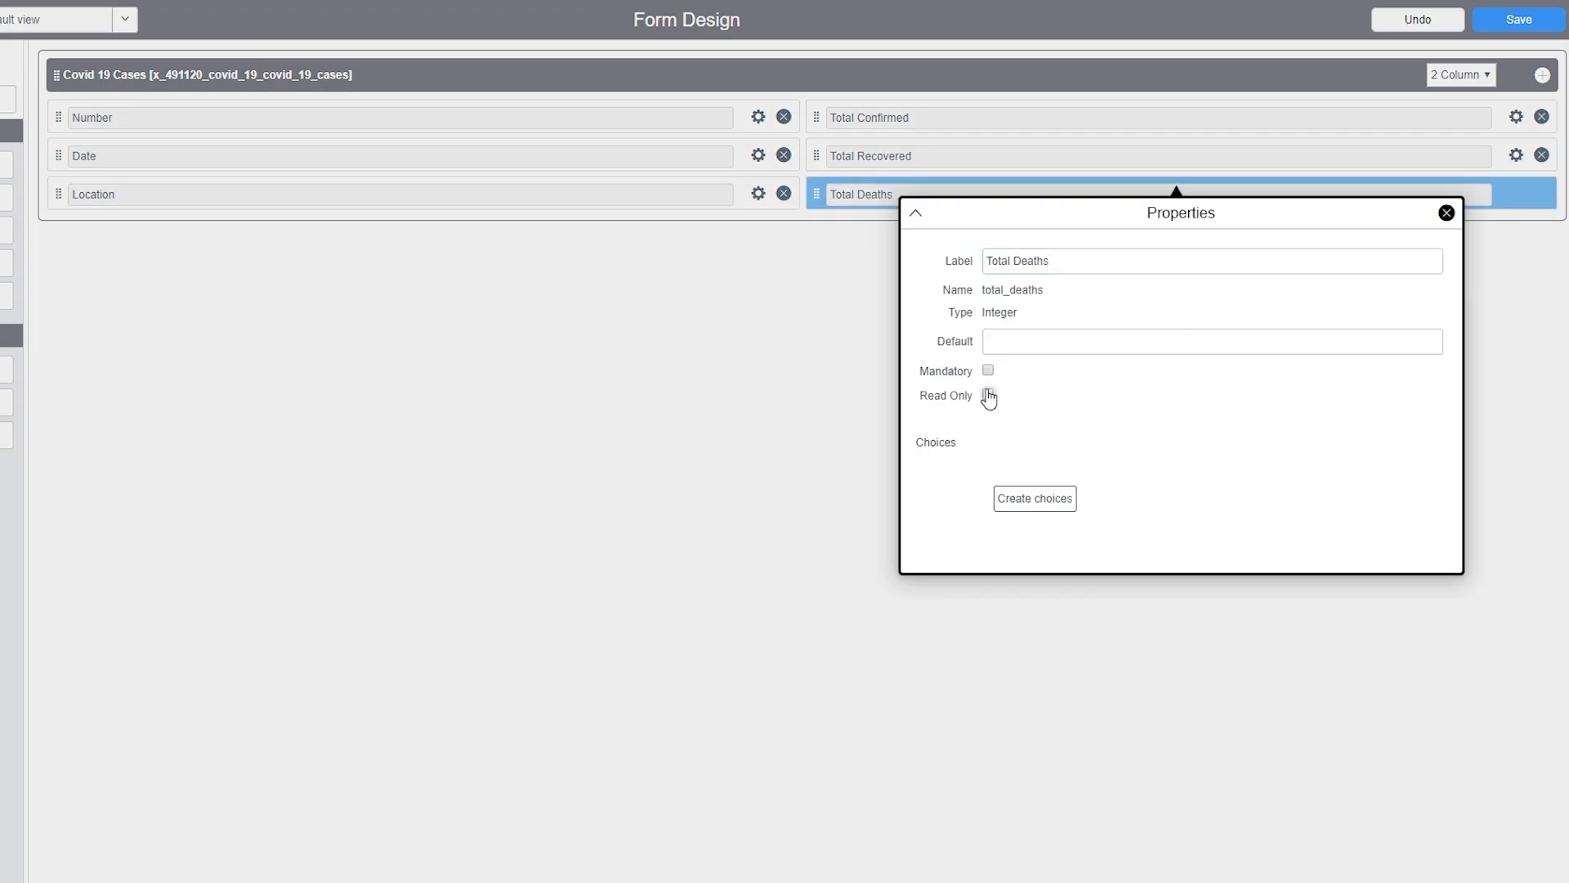
pyautogui.click(1447, 213)
pyautogui.click(1518, 19)
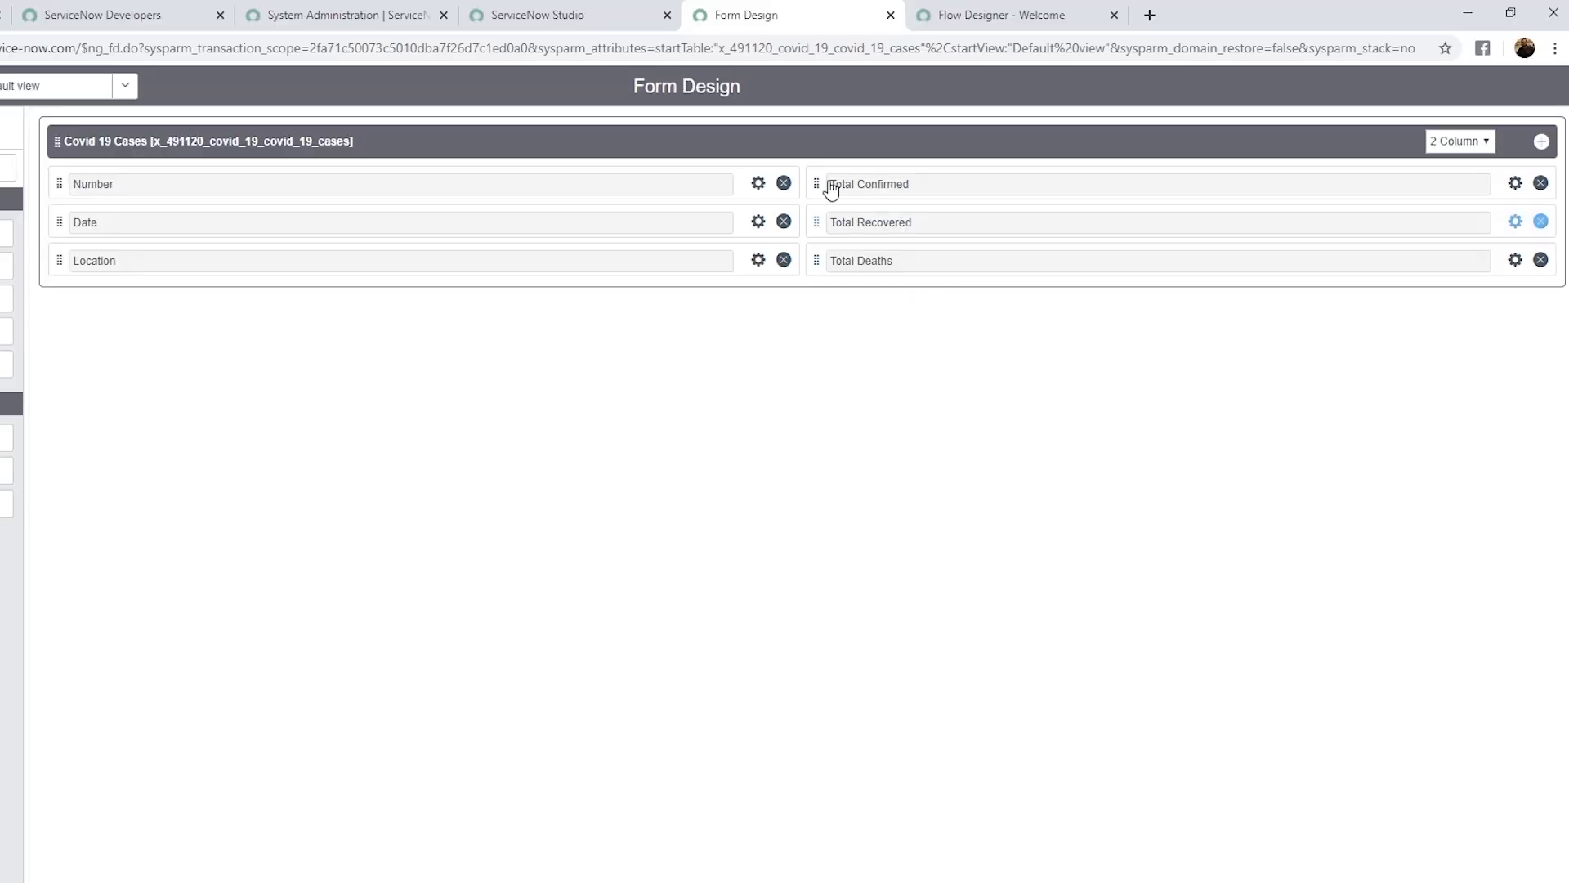
# Step: Close Form Design, switch to full screen, and preview the Covid 19 Cases record form
pyautogui.click(893, 14)
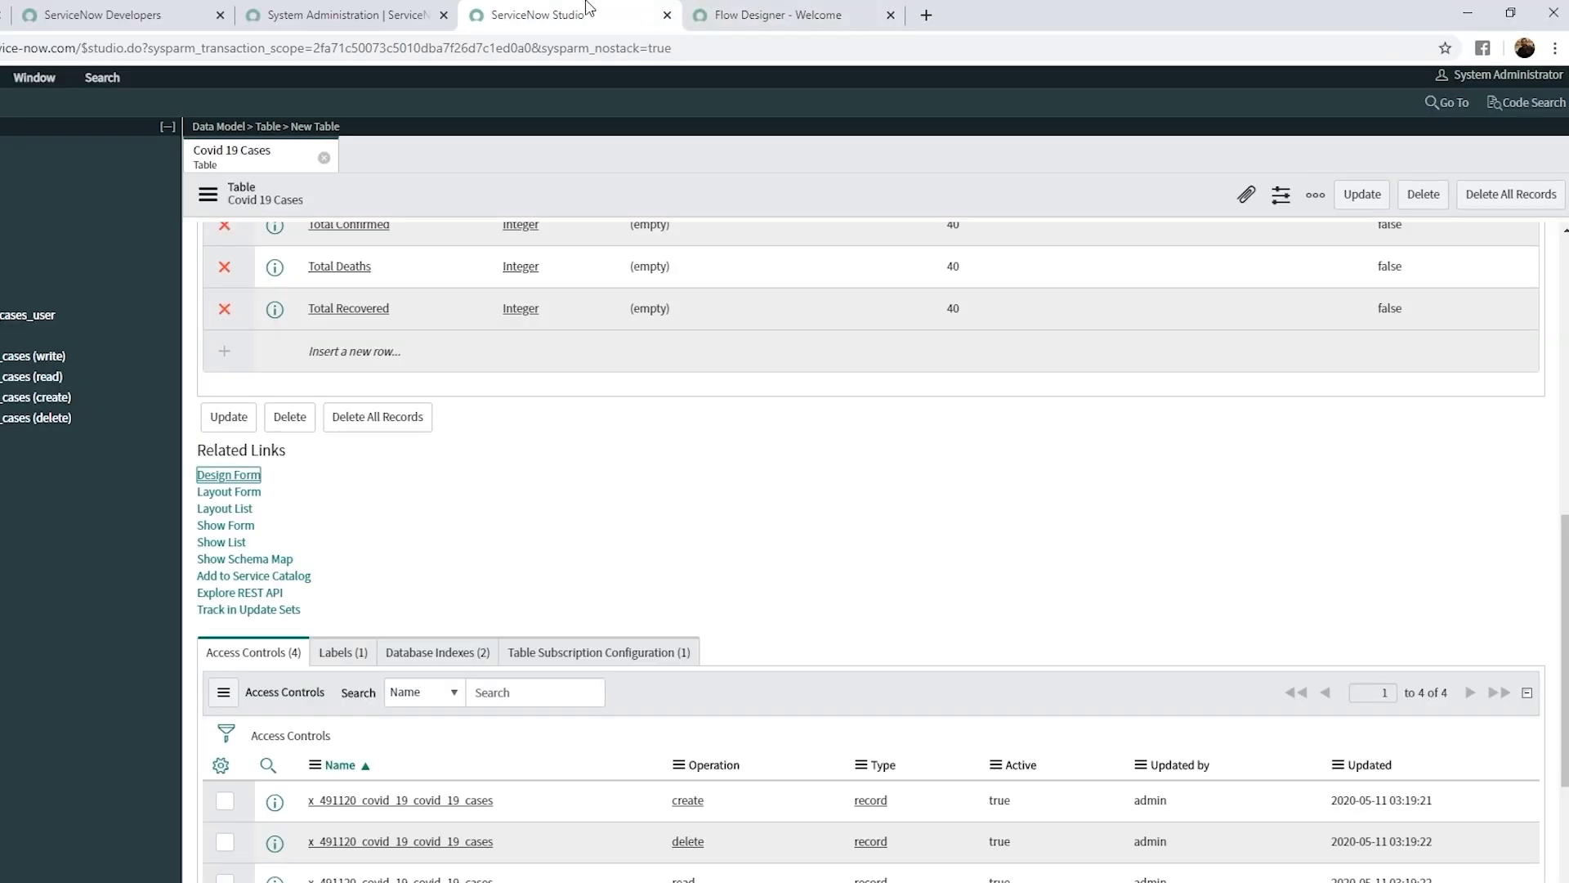
pyautogui.press('F11')
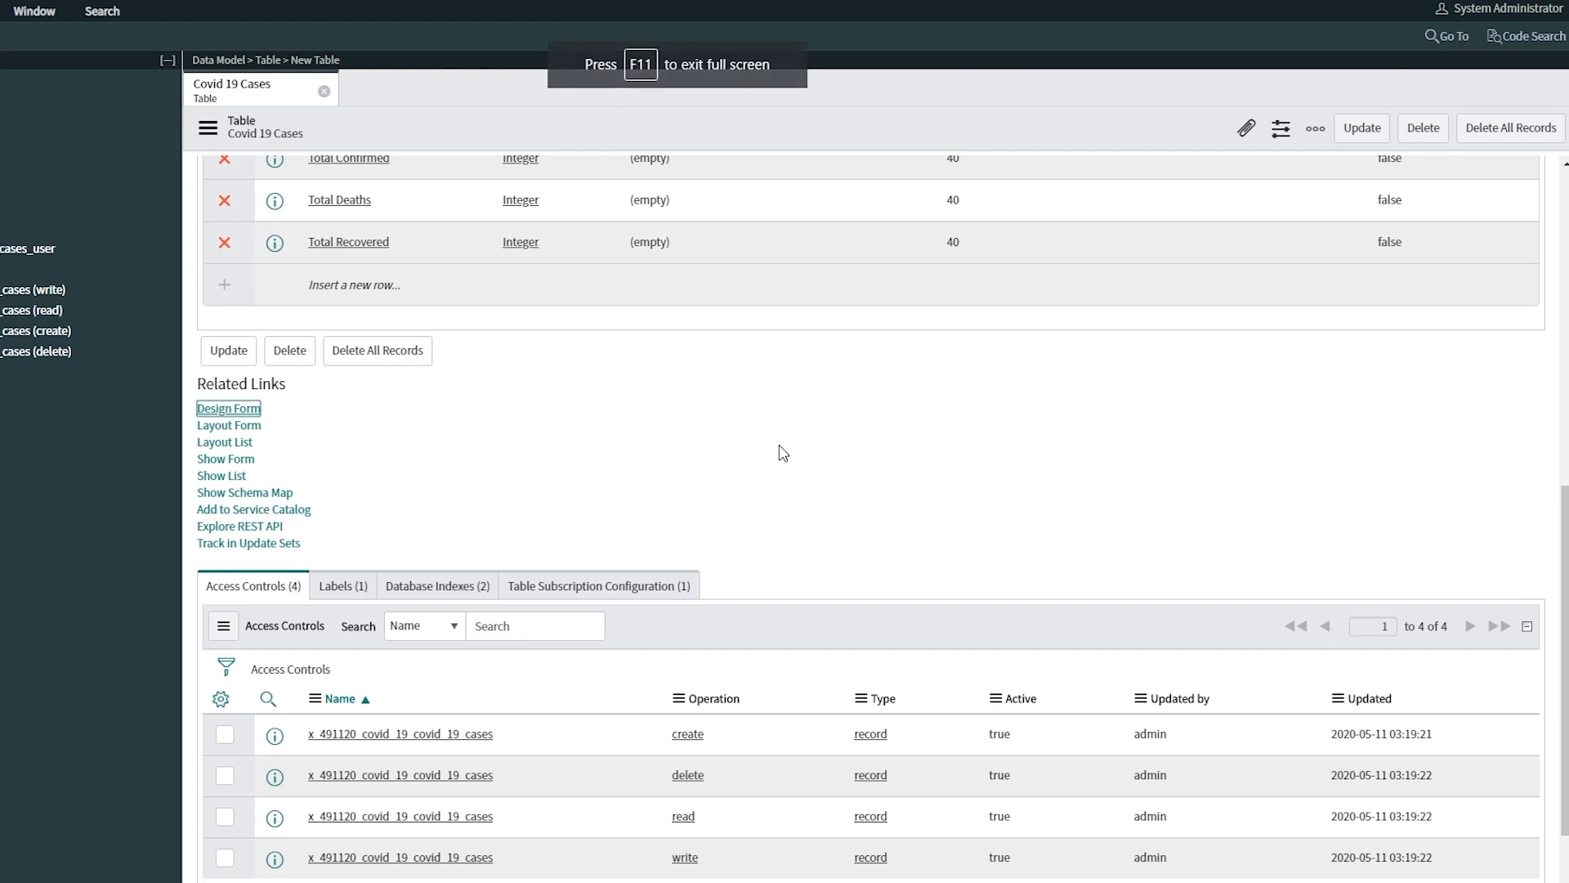
pyautogui.click(226, 459)
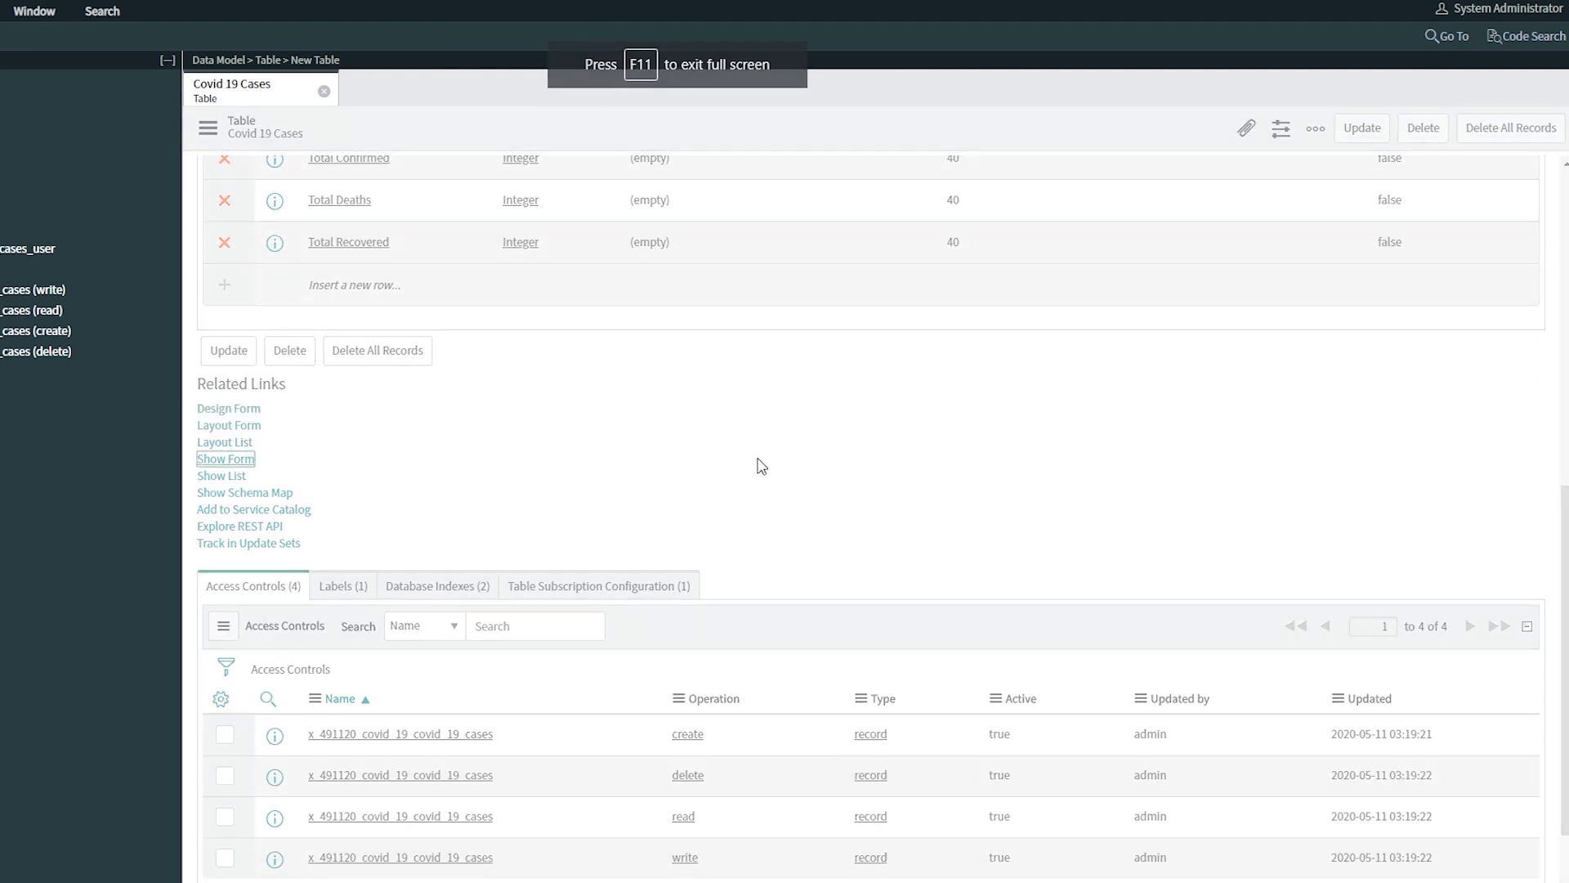